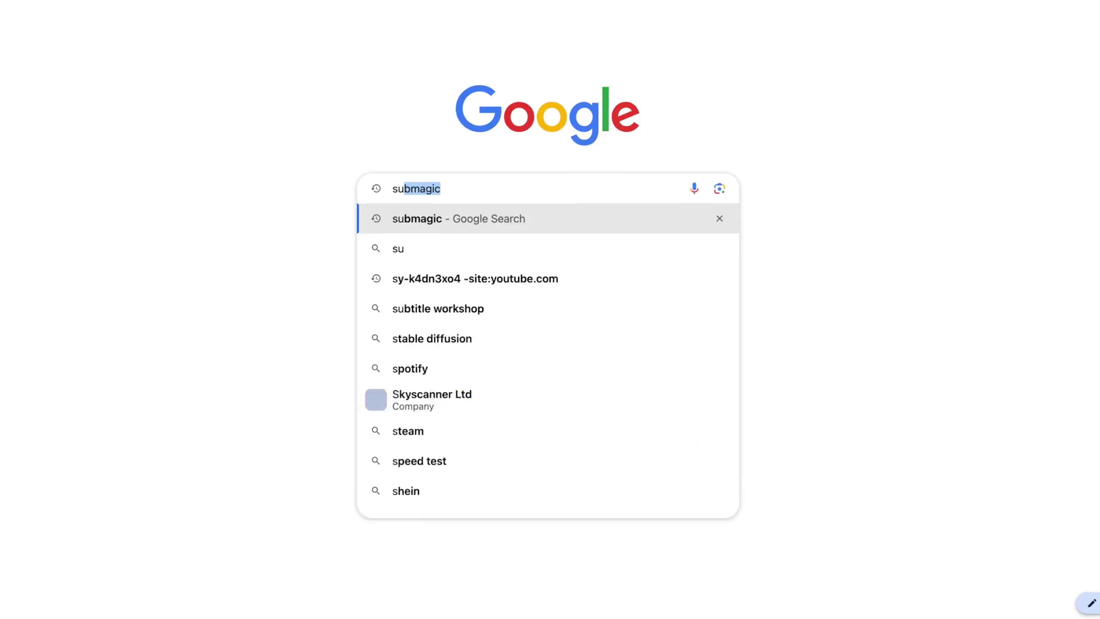
# Open submagic.co and start creating a new project
pyautogui.write('bmagic.co')
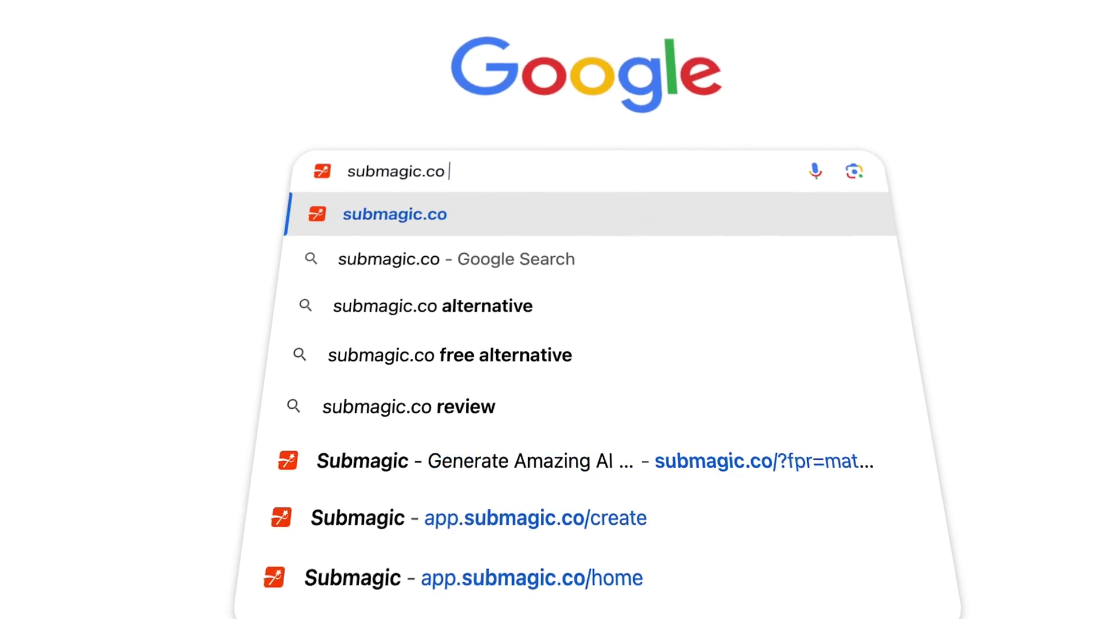
pyautogui.press('Return')
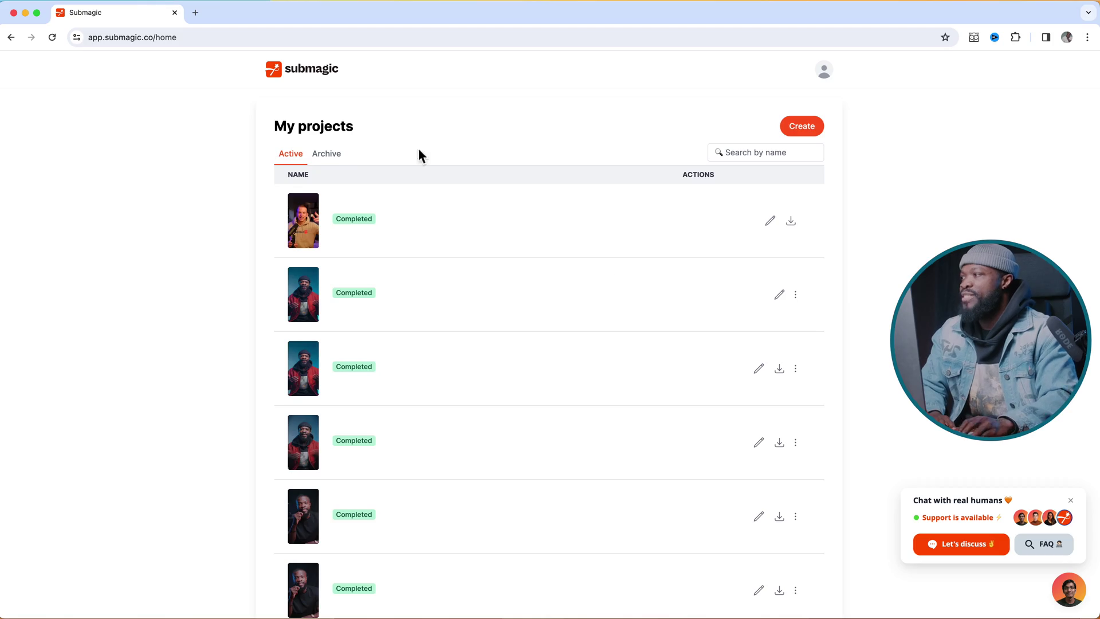
pyautogui.click(801, 136)
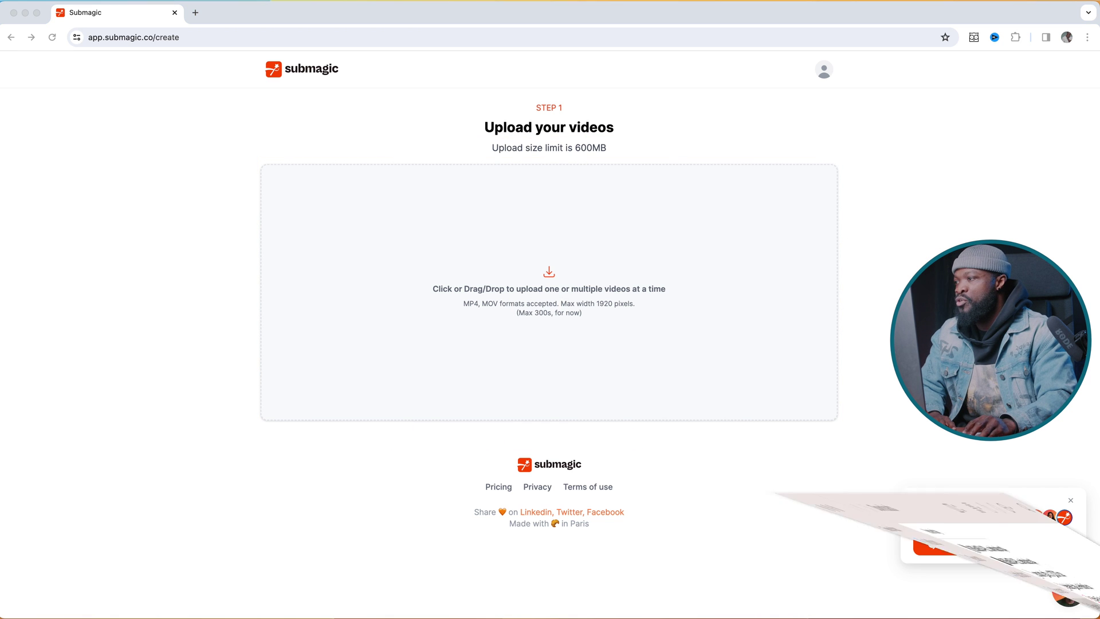
# Add sub1.mp4 from the Videos folder to the project and upload it with the language set to English
pyautogui.click(391, 192)
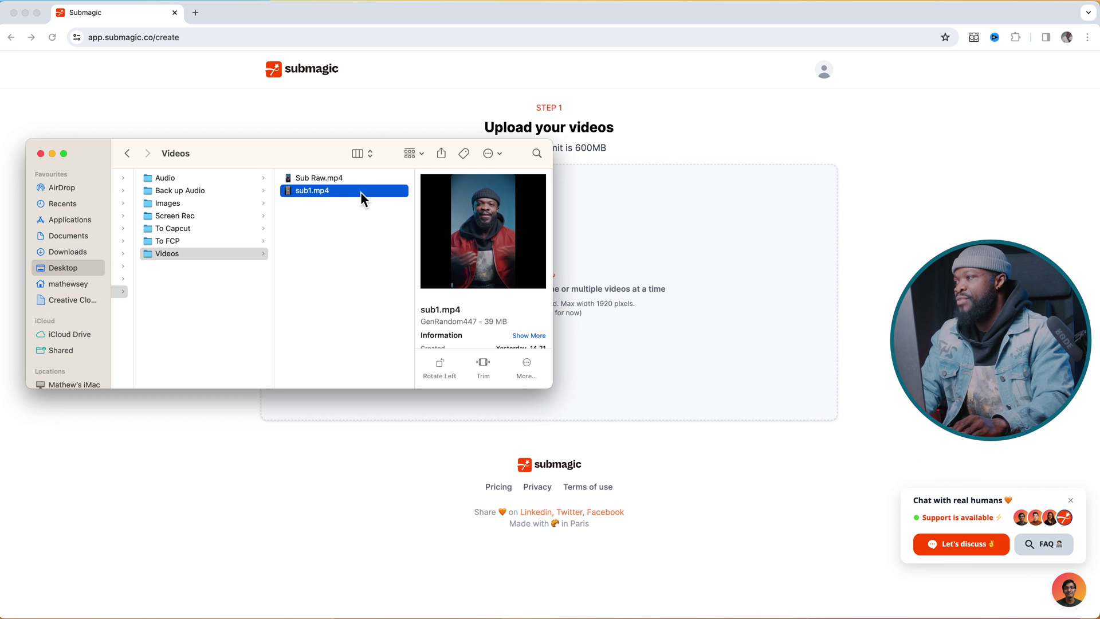
pyautogui.moveTo(363, 198); pyautogui.dragTo(626, 319)
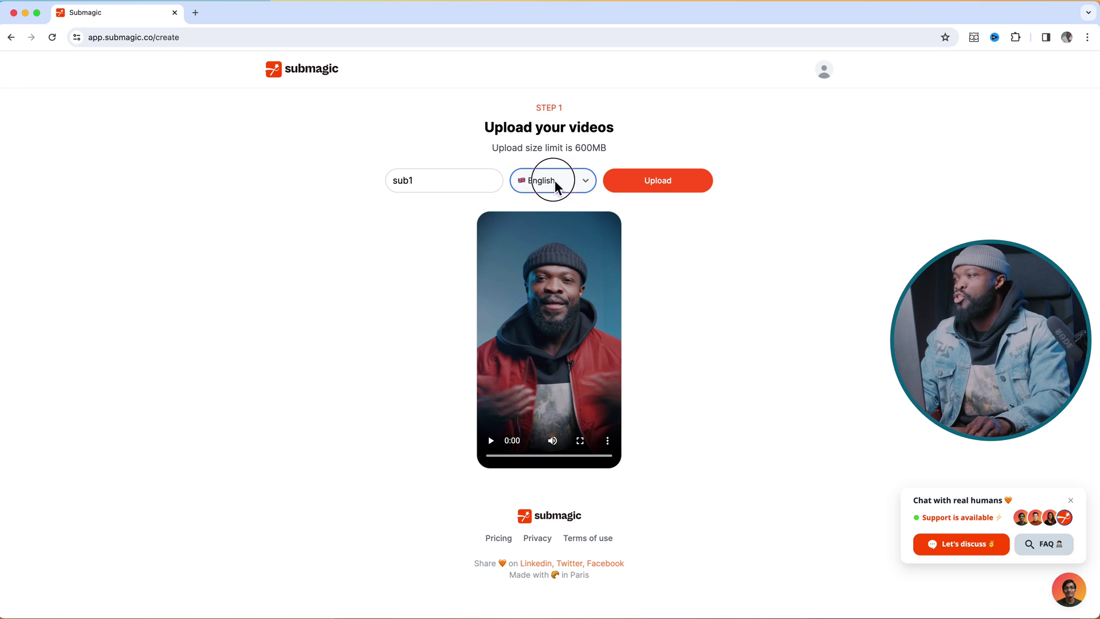
pyautogui.click(556, 188)
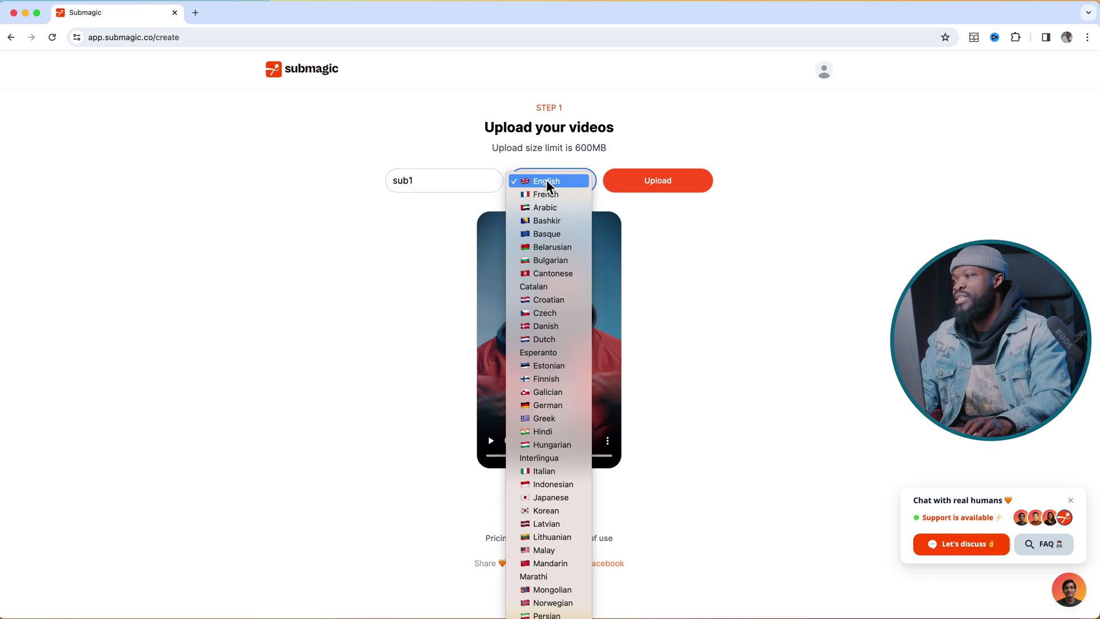
pyautogui.click(541, 181)
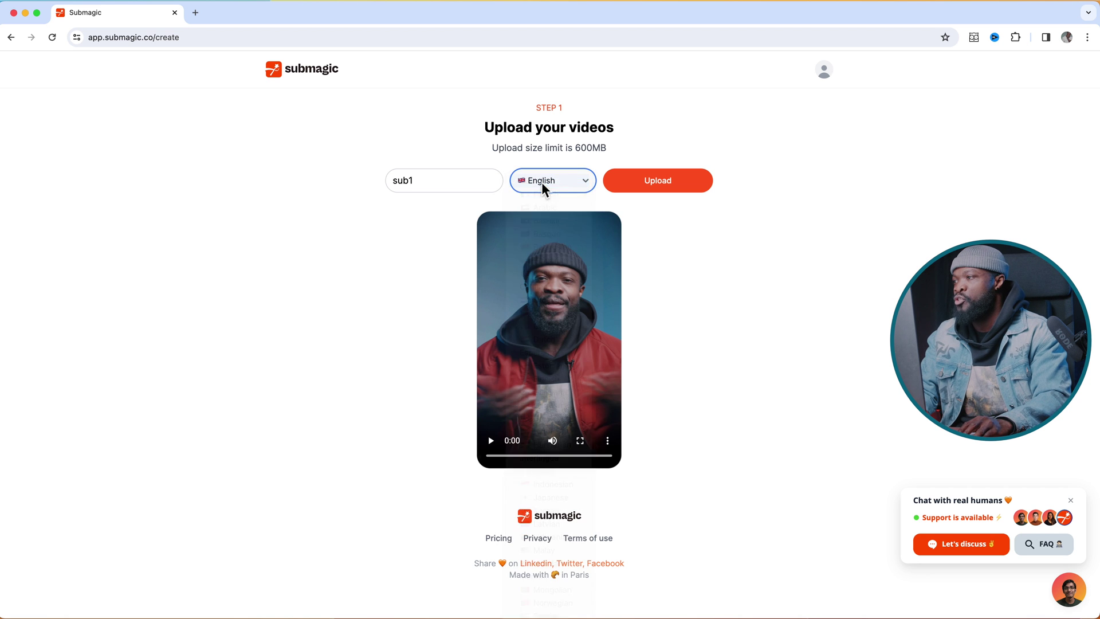
pyautogui.click(657, 182)
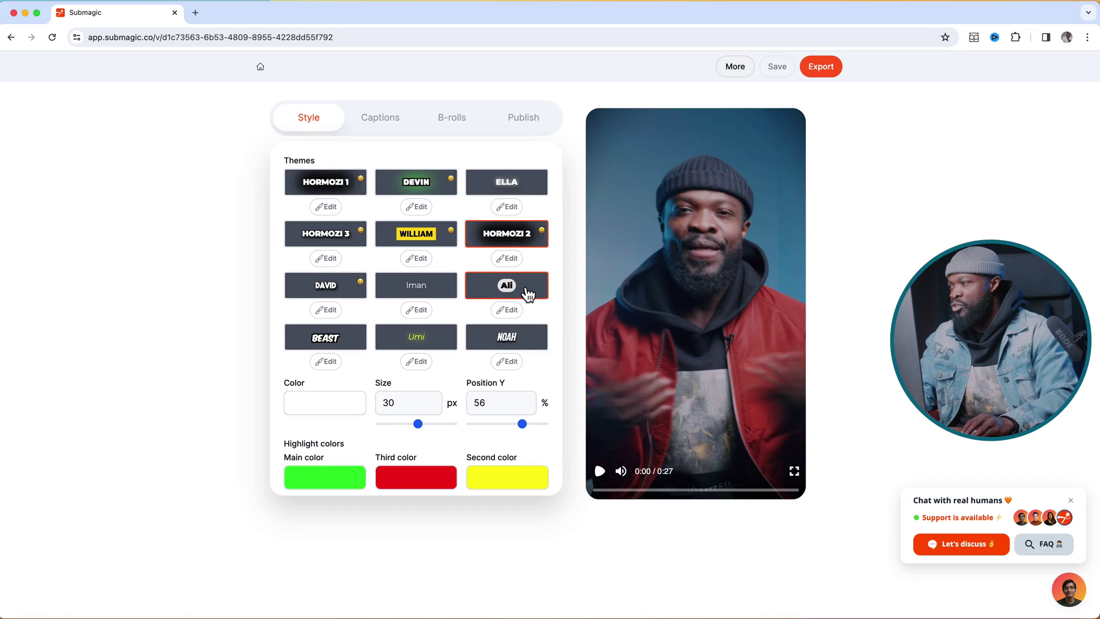
# Apply the Ali caption theme, preview it by playing the video, and return the playhead to near the start
pyautogui.click(529, 292)
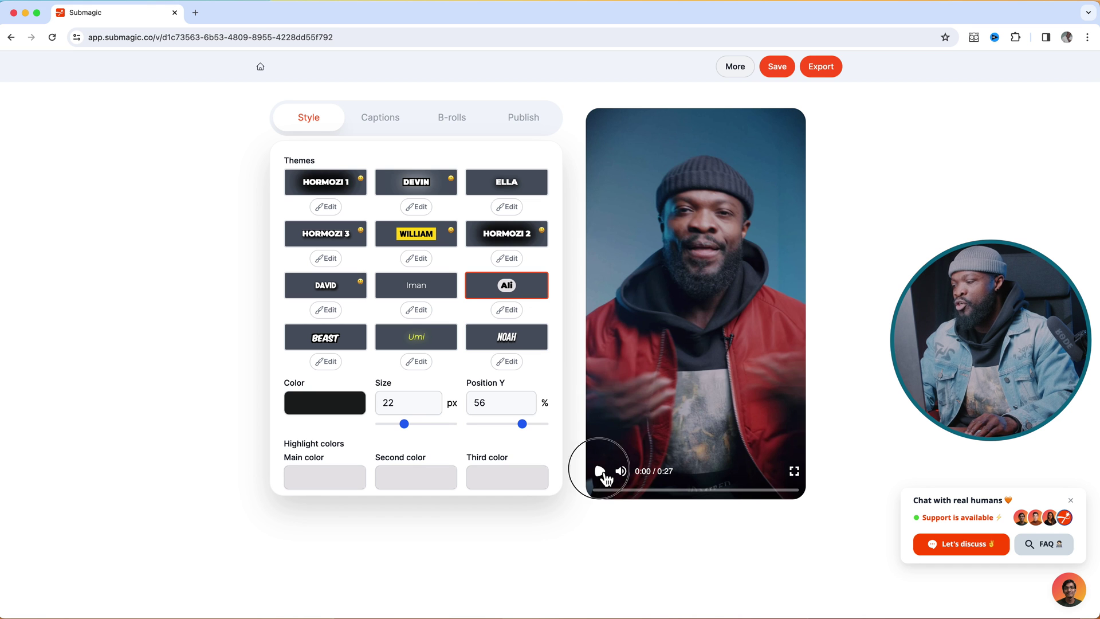
pyautogui.click(600, 471)
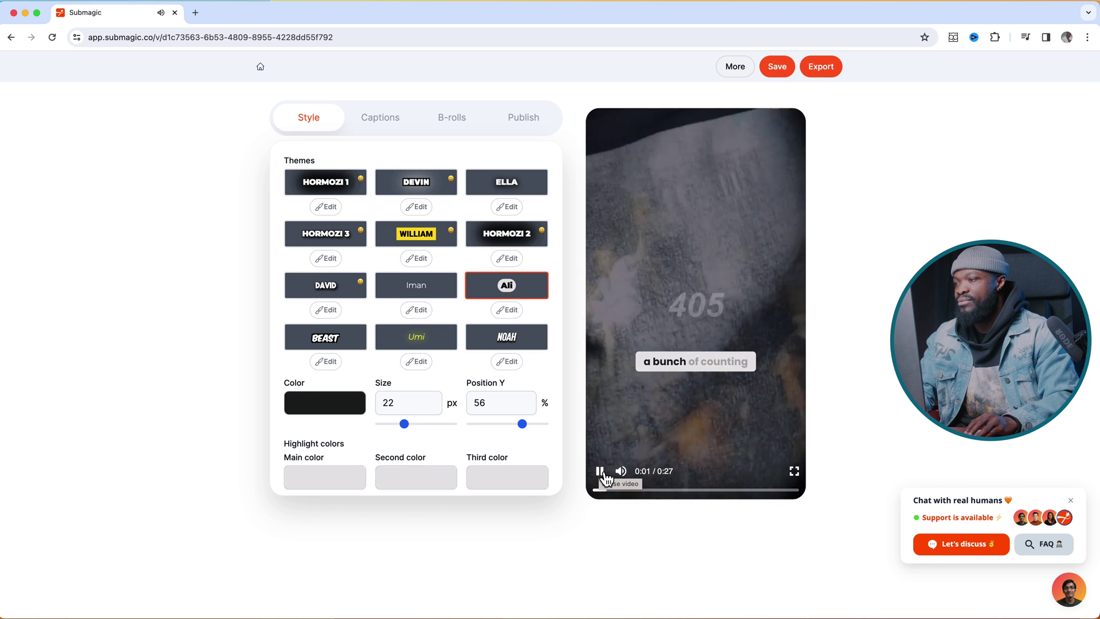
pyautogui.moveTo(633, 490); pyautogui.dragTo(598, 490)
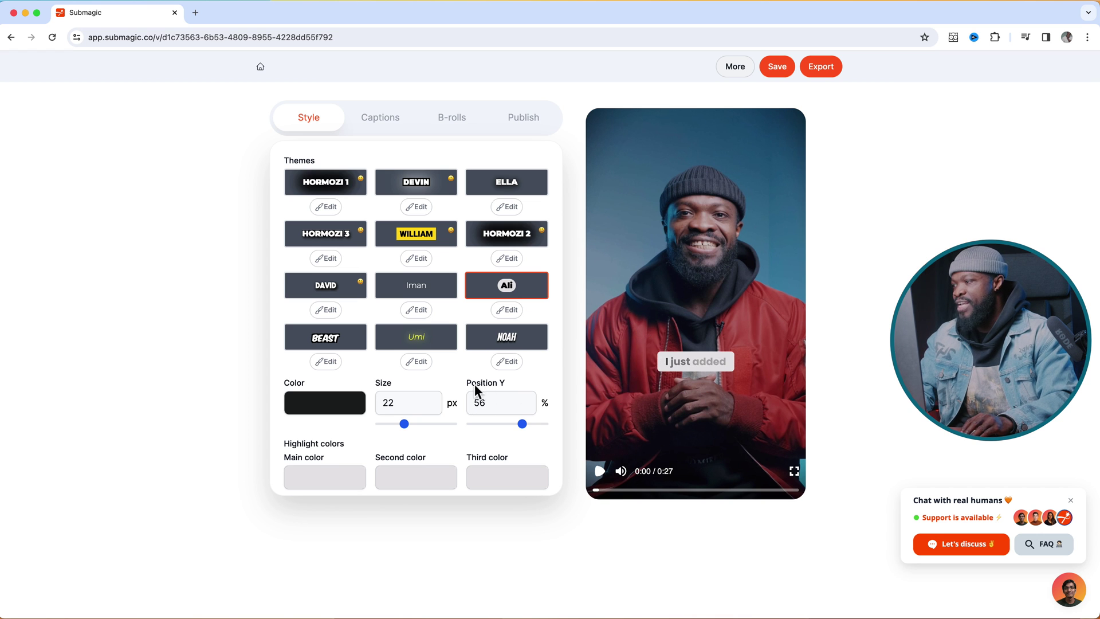
# Set the captions' Position Y to 66% and their size to 24 px
pyautogui.moveTo(527, 433); pyautogui.dragTo(539, 434)
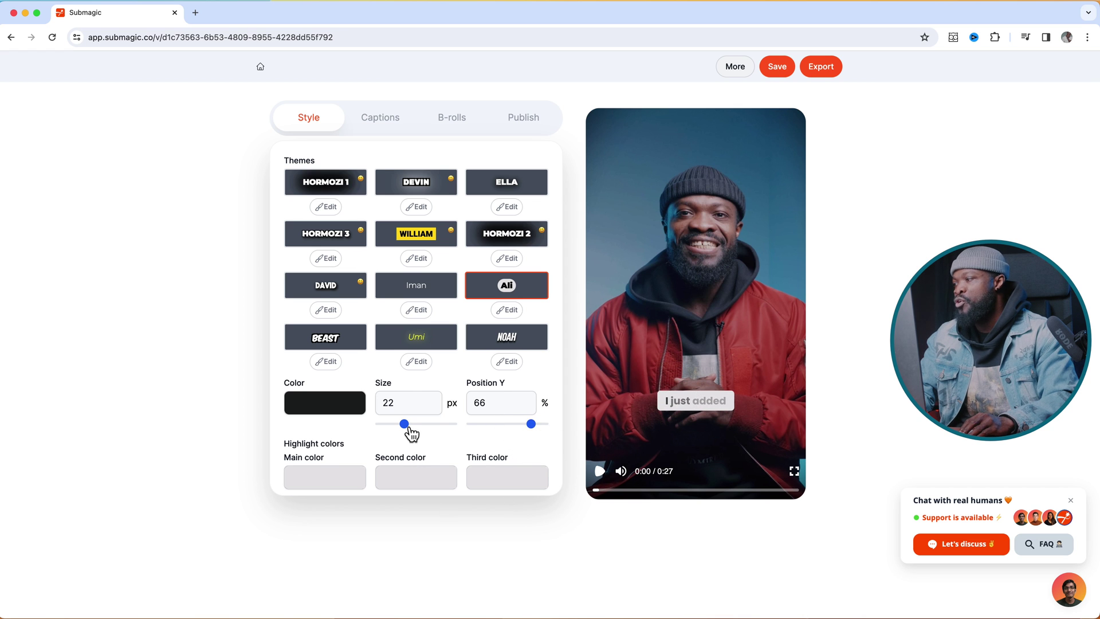
pyautogui.moveTo(412, 431); pyautogui.dragTo(415, 435)
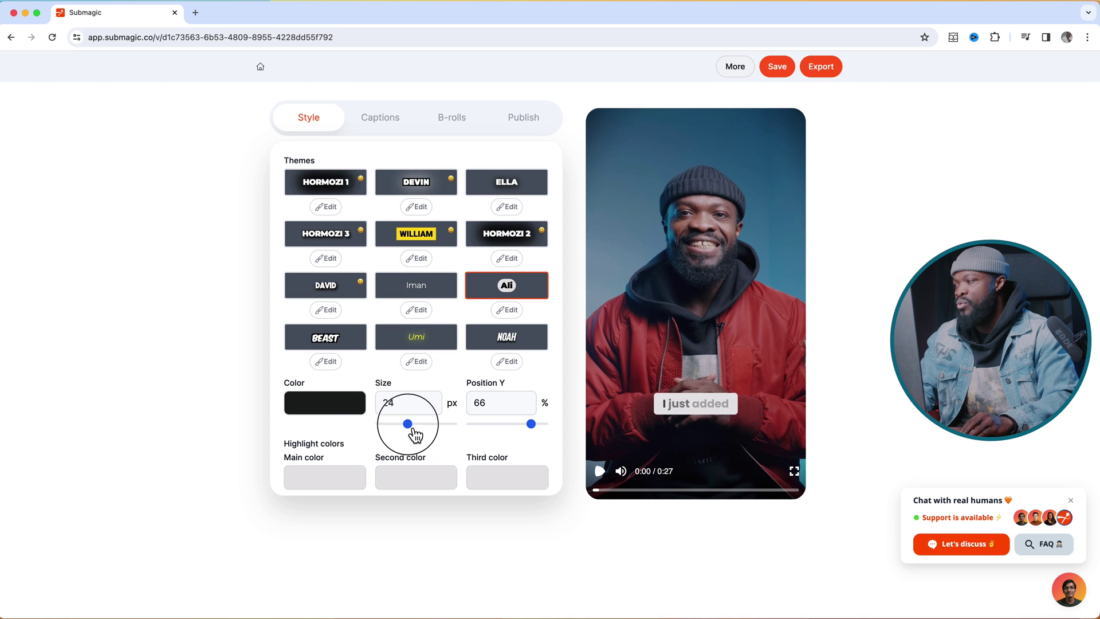
# Try a bright green caption text color, and settle on the dark shade 19231E
pyautogui.click(342, 418)
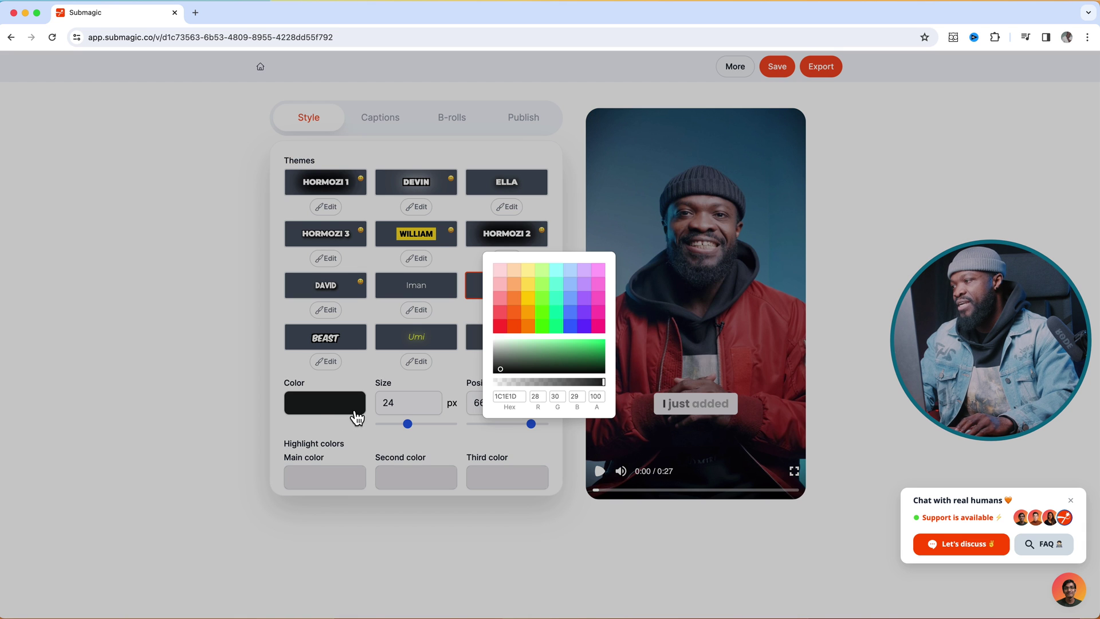
pyautogui.moveTo(575, 355); pyautogui.dragTo(601, 348)
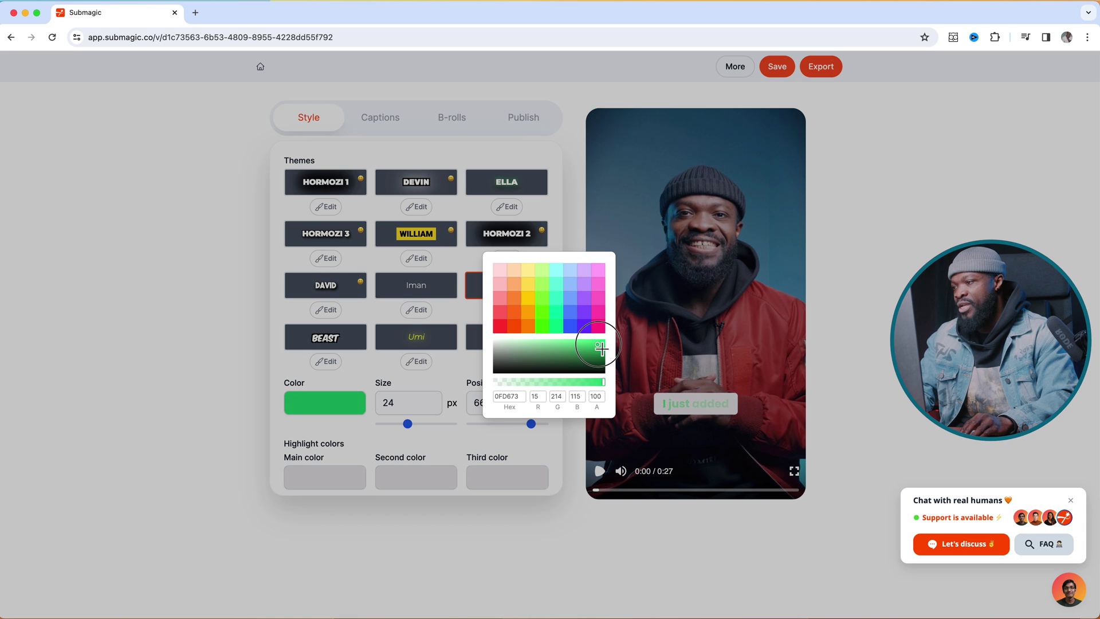
pyautogui.click(533, 365)
pyautogui.moveTo(532, 367); pyautogui.dragTo(530, 374)
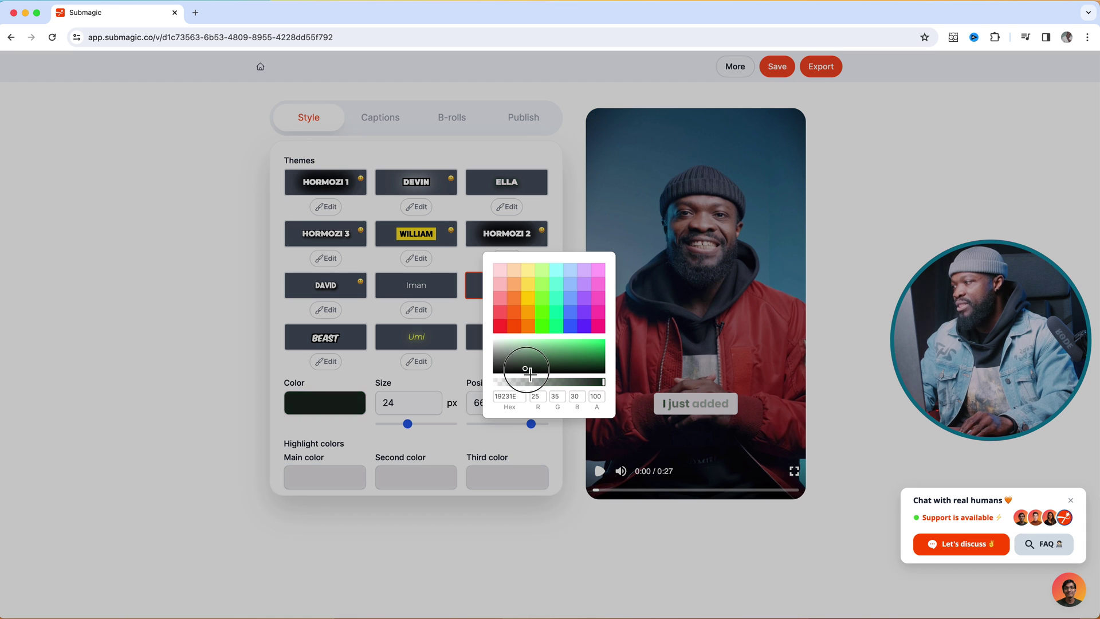
pyautogui.click(199, 368)
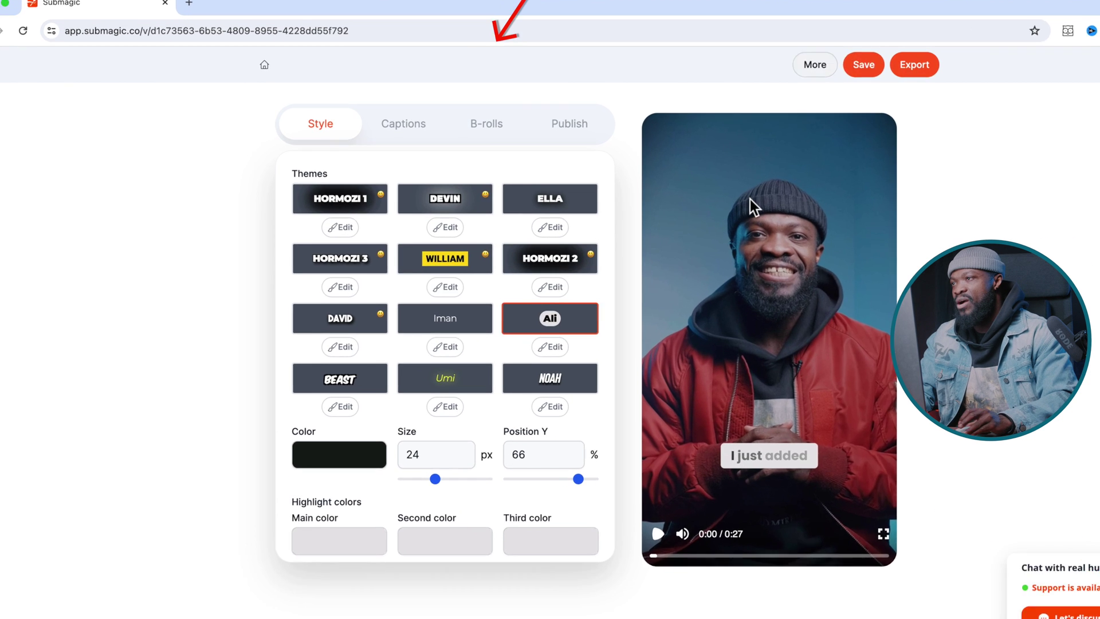
# Move the word "guys" from the second caption up to the previous line, "All right ,"
pyautogui.click(389, 122)
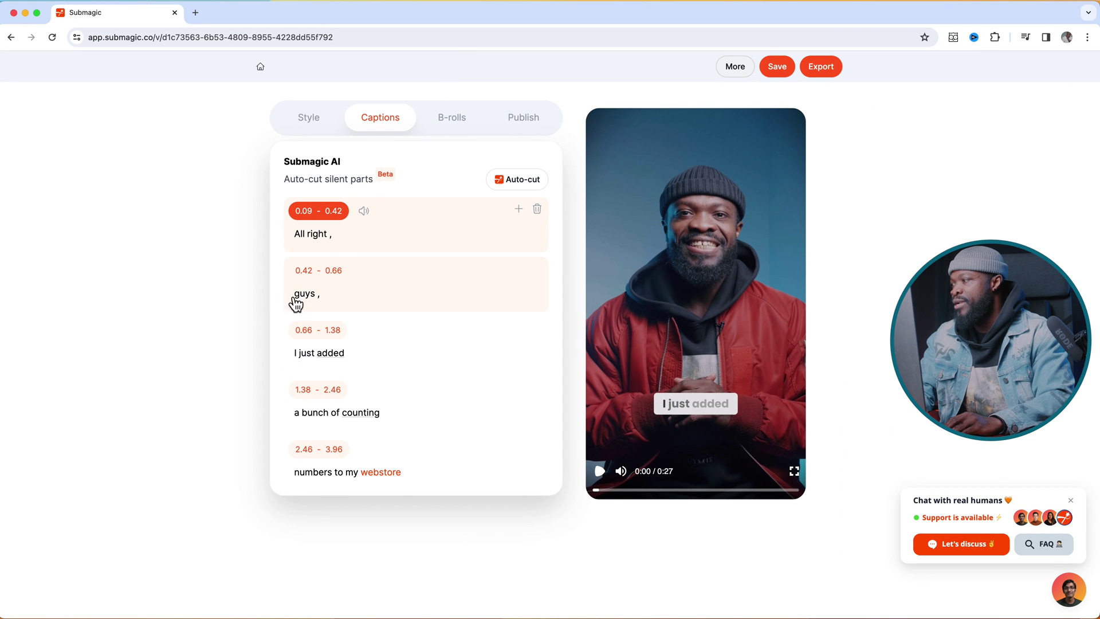
pyautogui.click(312, 297)
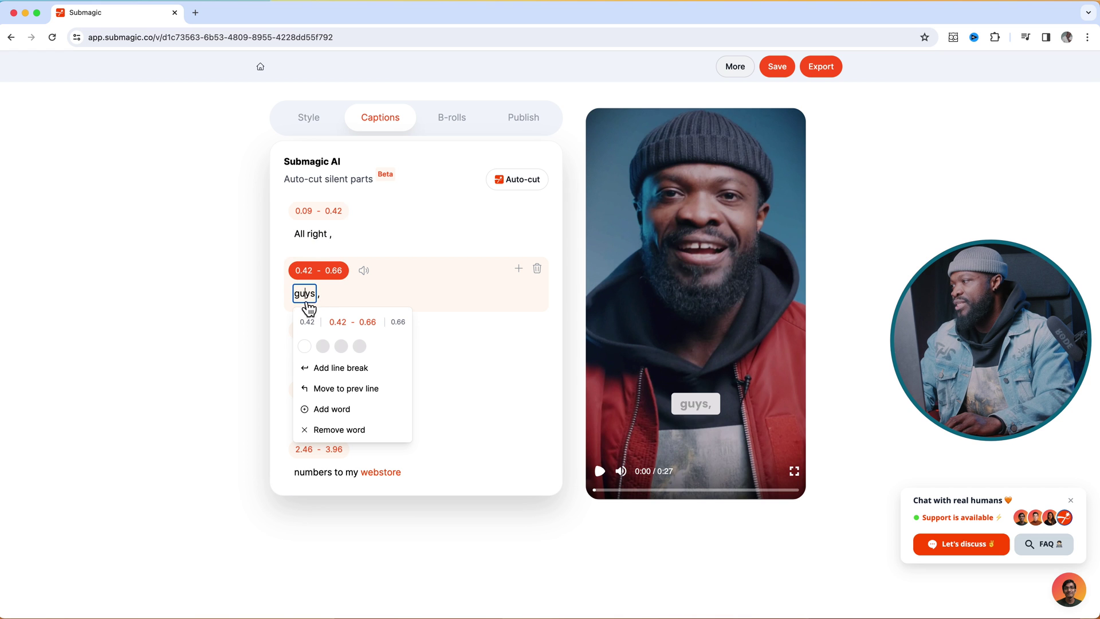
pyautogui.click(341, 390)
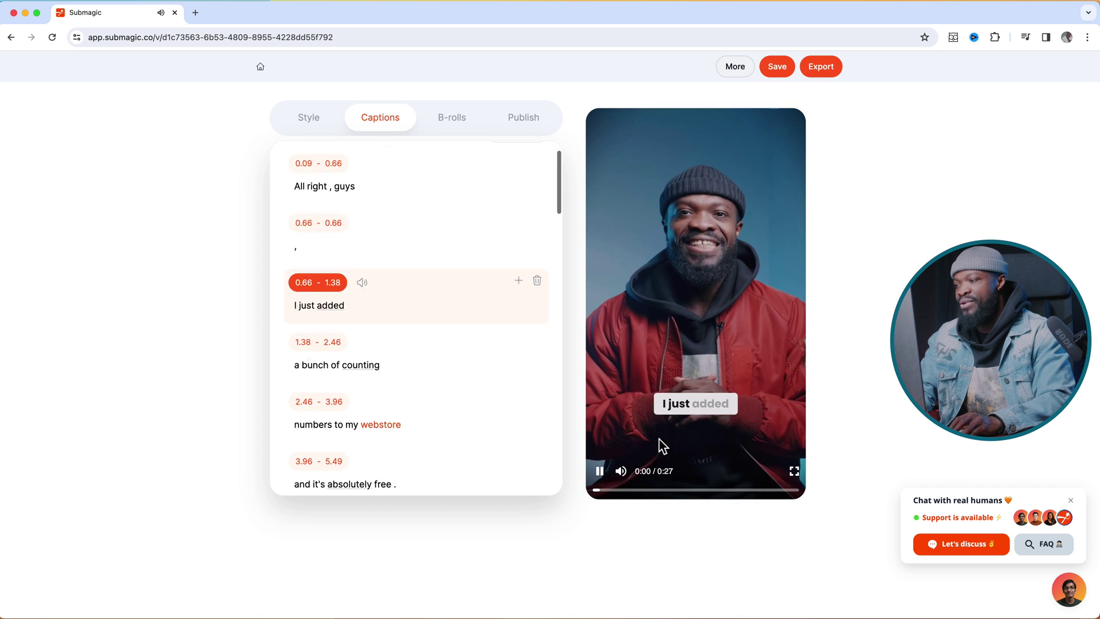
# Try editing the spelling of the word "counting" in the caption "a bunch of counting"
pyautogui.click(600, 470)
pyautogui.scroll(3, 332, 362)
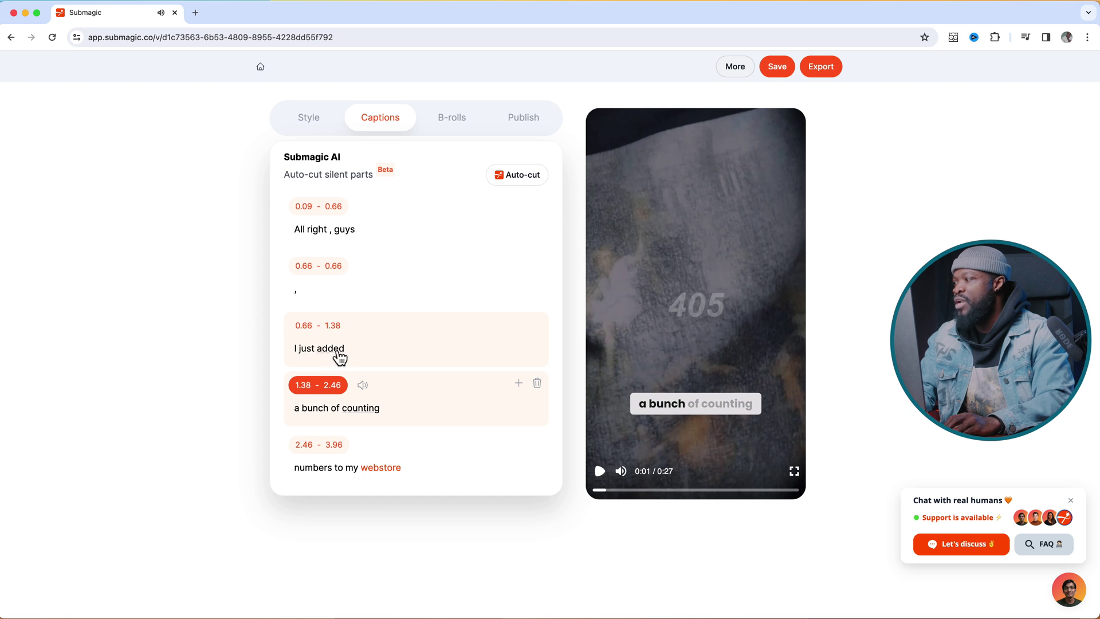
pyautogui.click(368, 414)
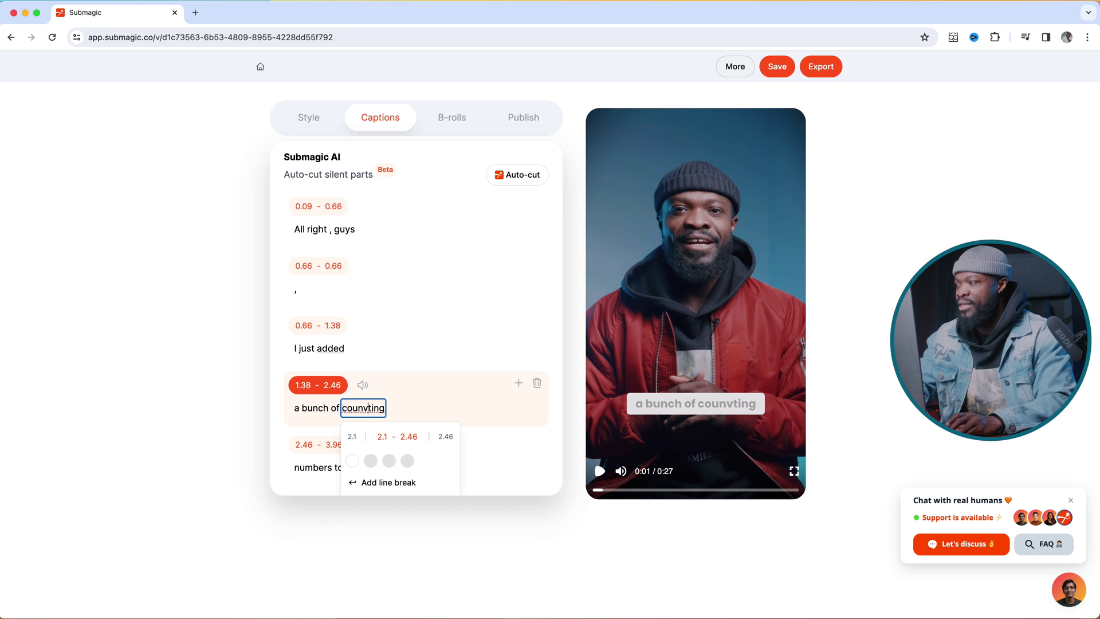
pyautogui.scroll(-3, 504, 423)
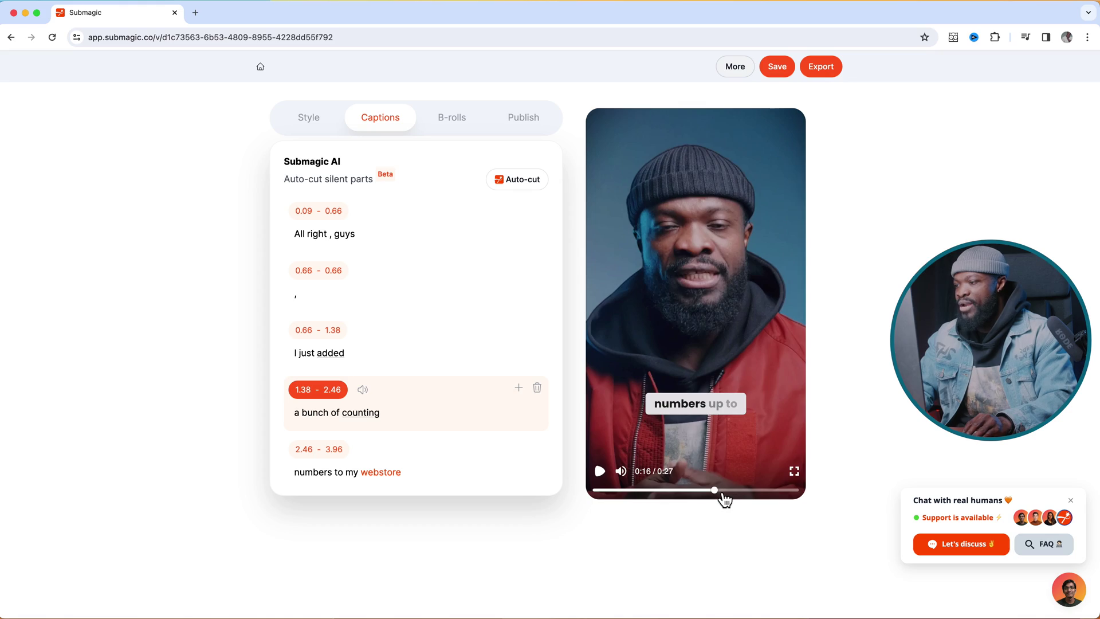
# Review the counting-numbers section and delete its four captions from "100 ," through "way to 5 million .", covering 16.74 to 22.2
pyautogui.click(717, 493)
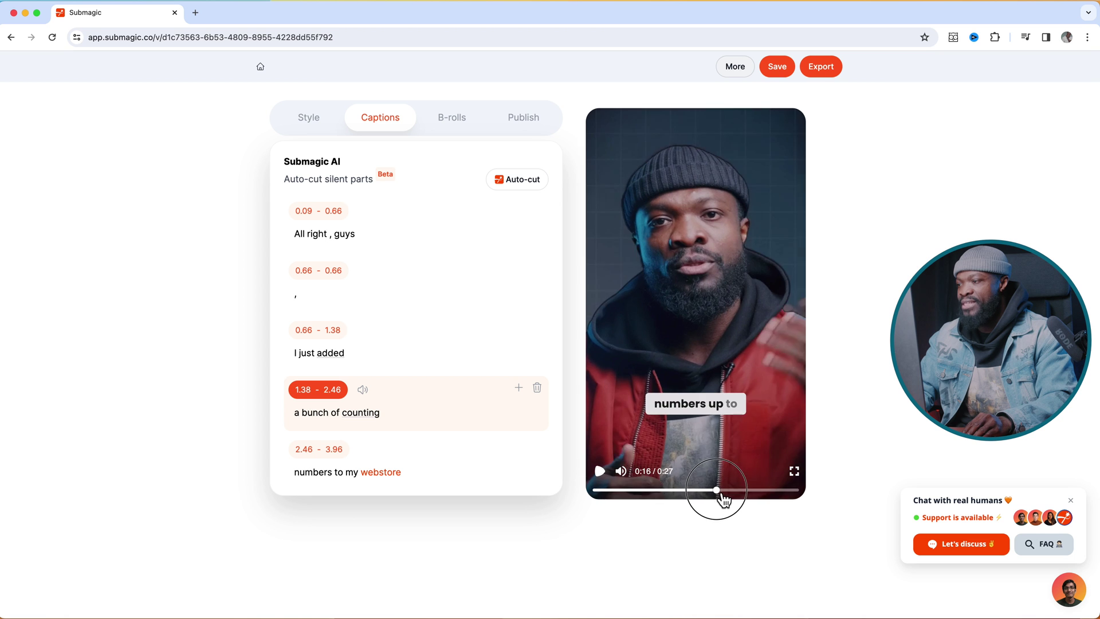
pyautogui.moveTo(723, 495); pyautogui.dragTo(741, 495)
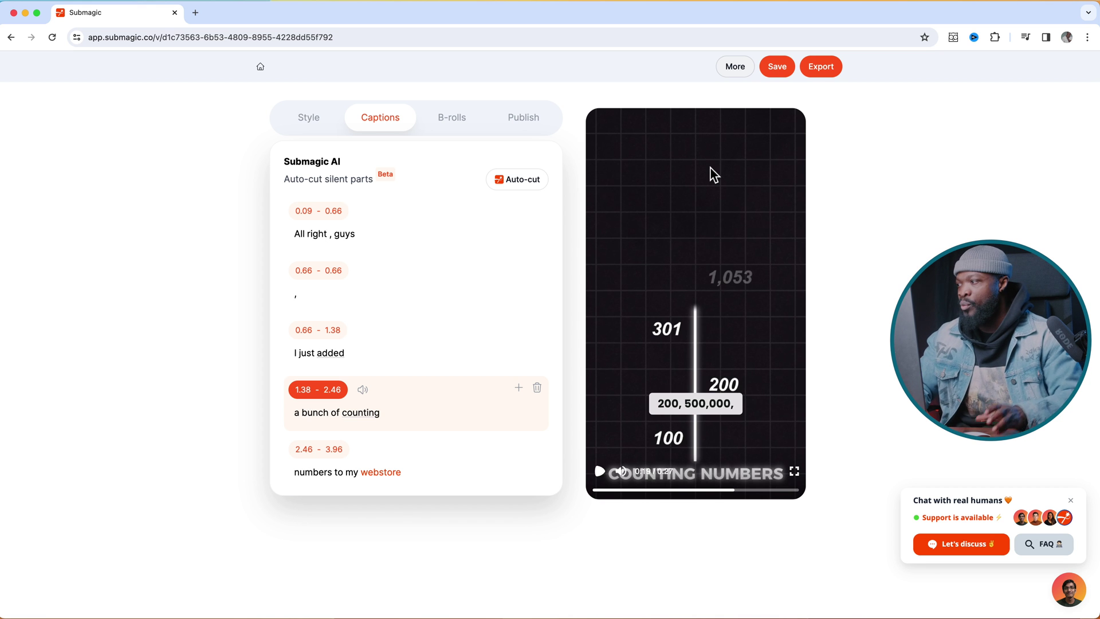
pyautogui.scroll(-20, 479, 400)
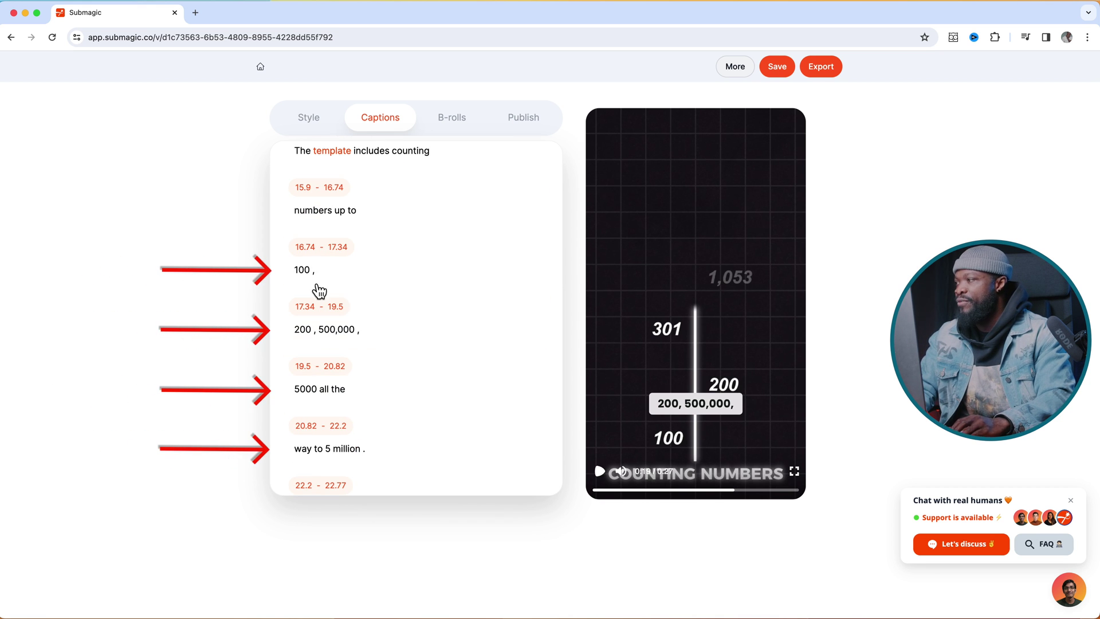
pyautogui.click(370, 283)
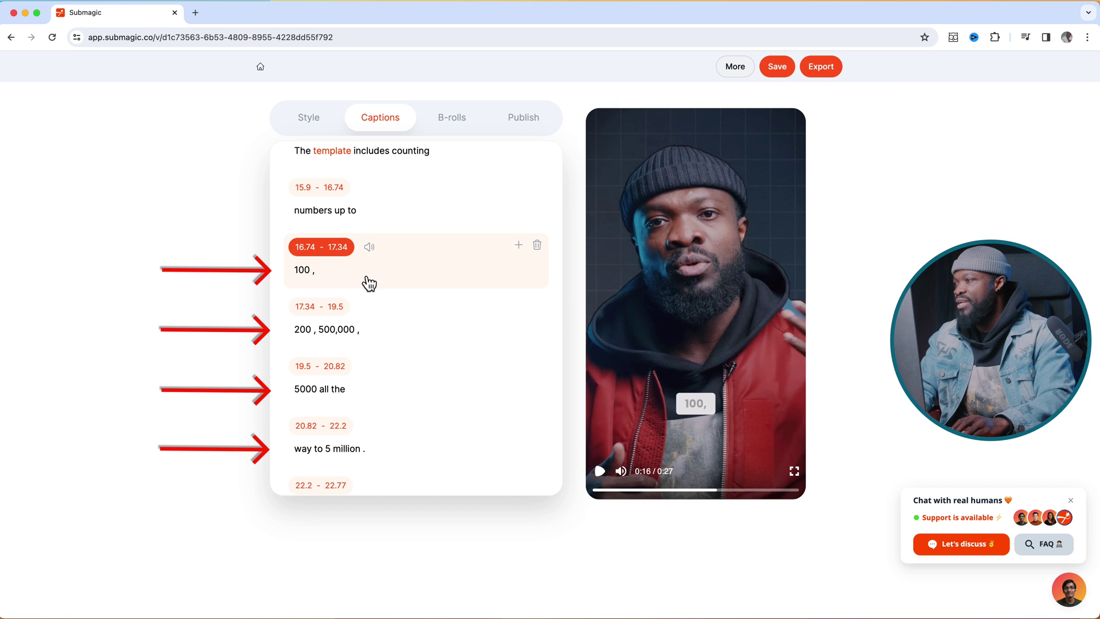
pyautogui.click(537, 247)
pyautogui.click(407, 276)
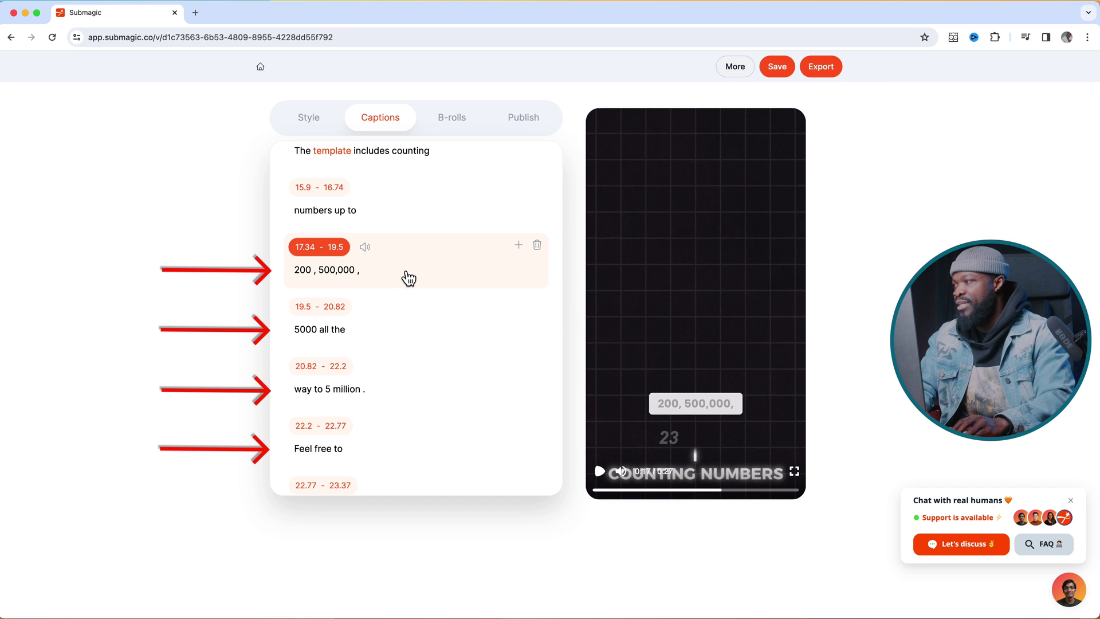
pyautogui.click(537, 247)
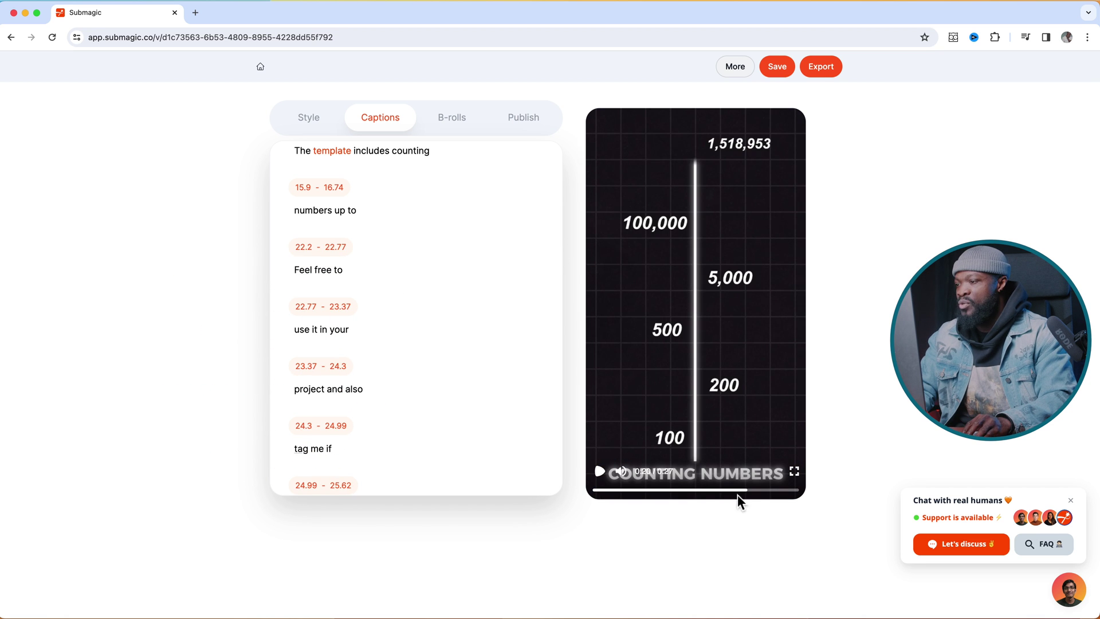
# Play the counting-numbers section of the video to check it without the removed captions
pyautogui.click(733, 490)
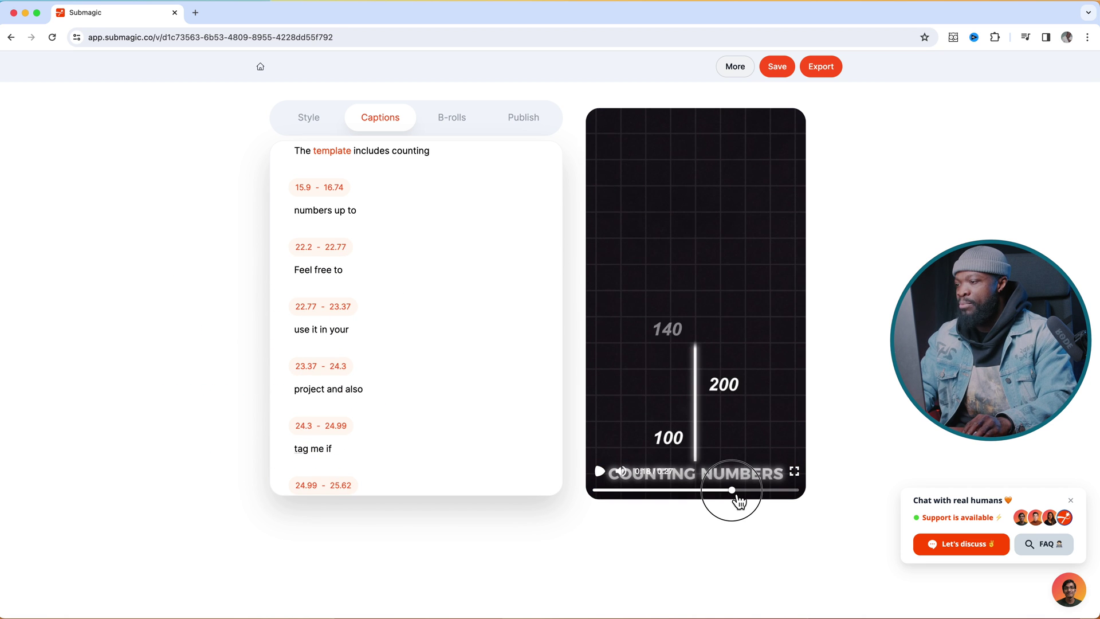
pyautogui.click(600, 472)
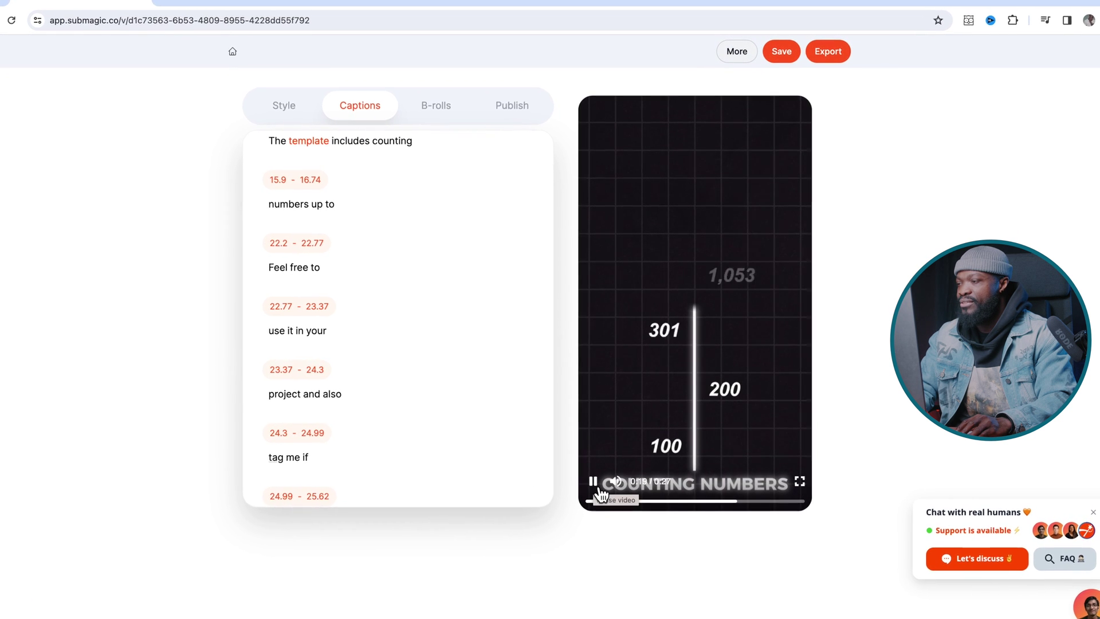
pyautogui.click(592, 485)
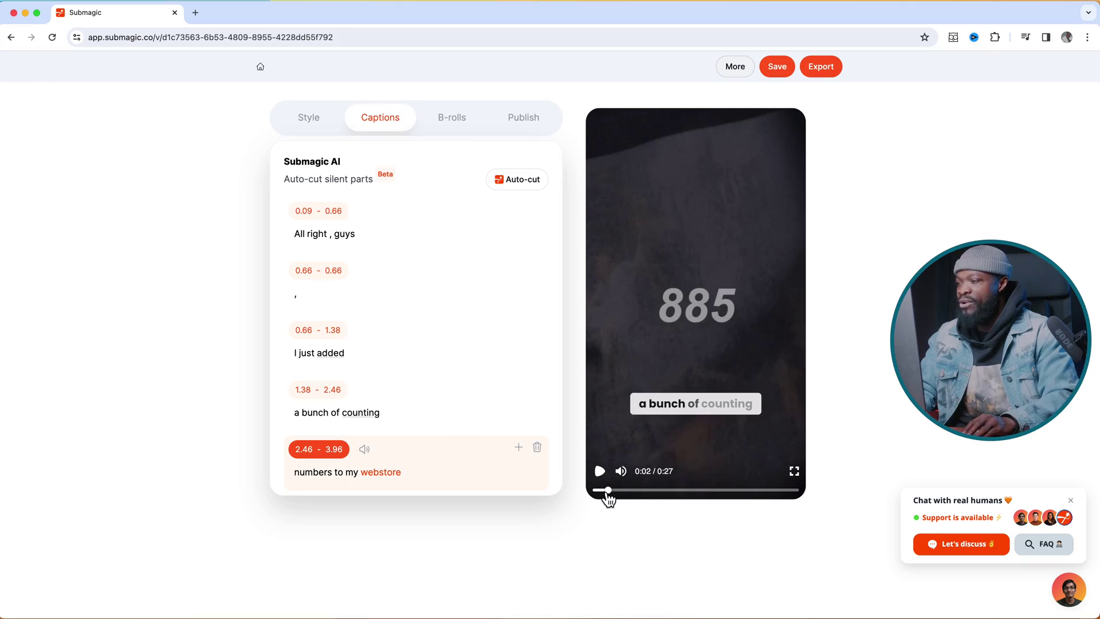
# Return the preview to the "I just added" caption near the start and export the video
pyautogui.moveTo(607, 491); pyautogui.dragTo(596, 491)
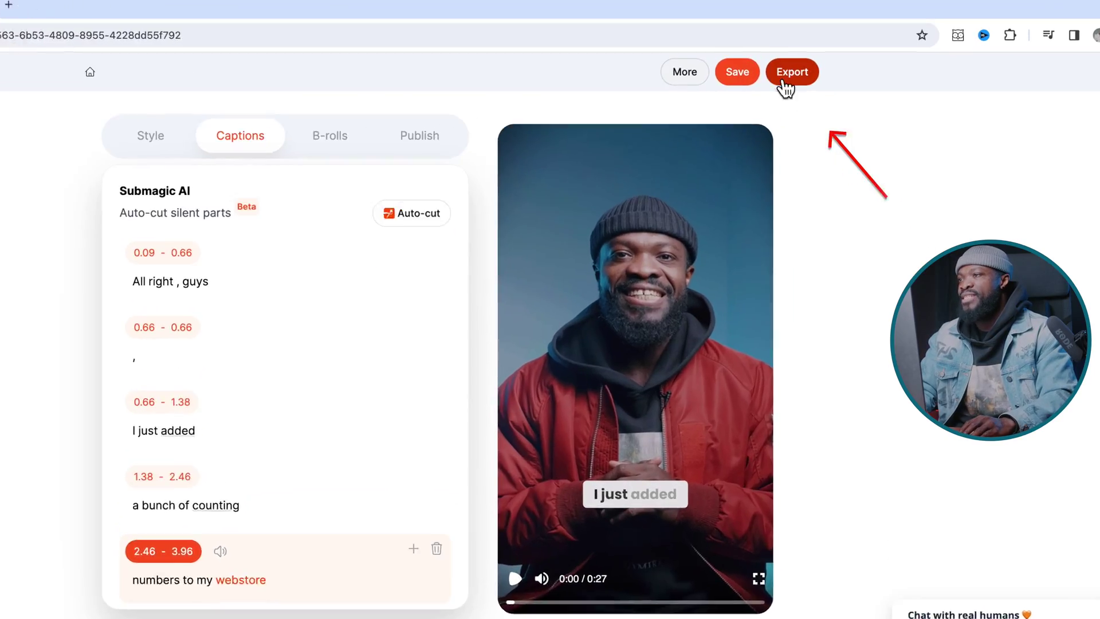
pyautogui.click(787, 75)
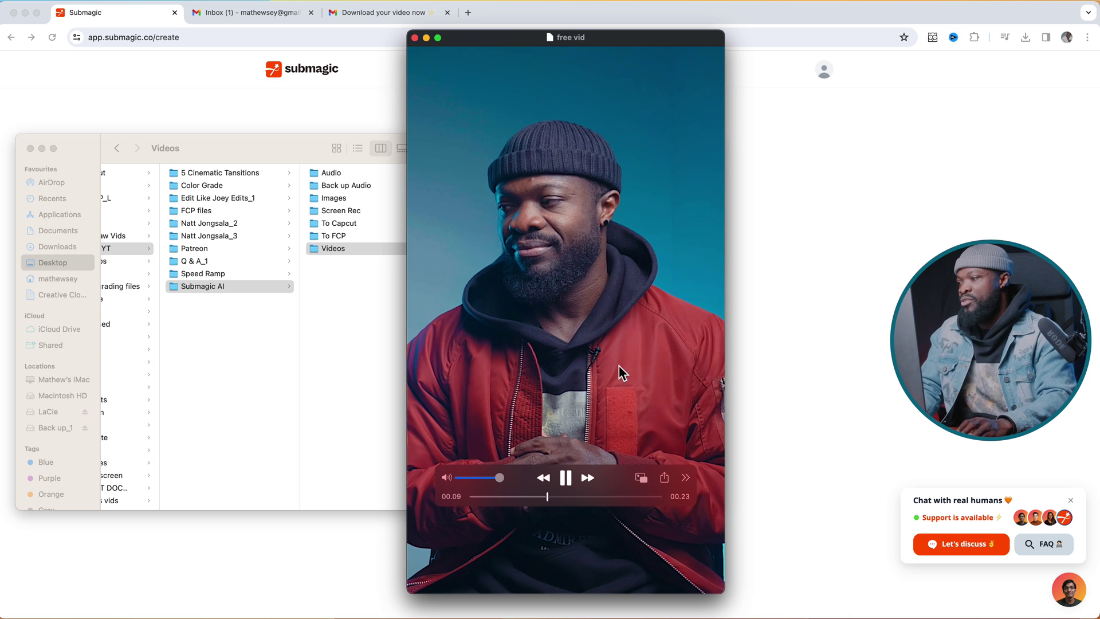
# Stop viewing the raw clip in the video player
pyautogui.press('space')
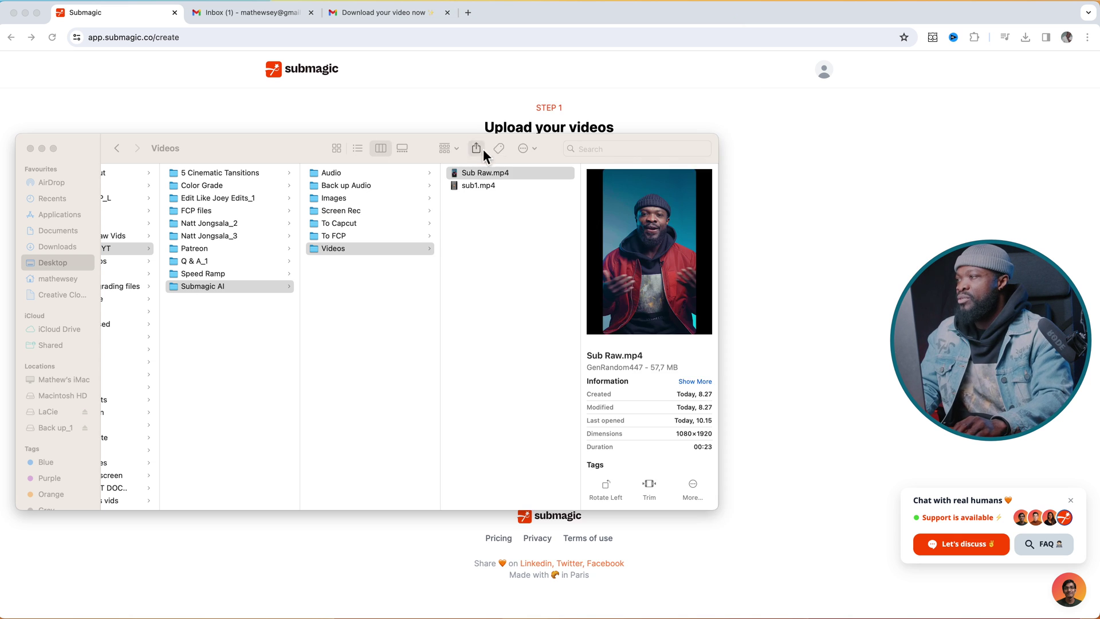
# Upload the Sub Raw video with English as its language and auto-cut its silent parts
pyautogui.click(757, 208)
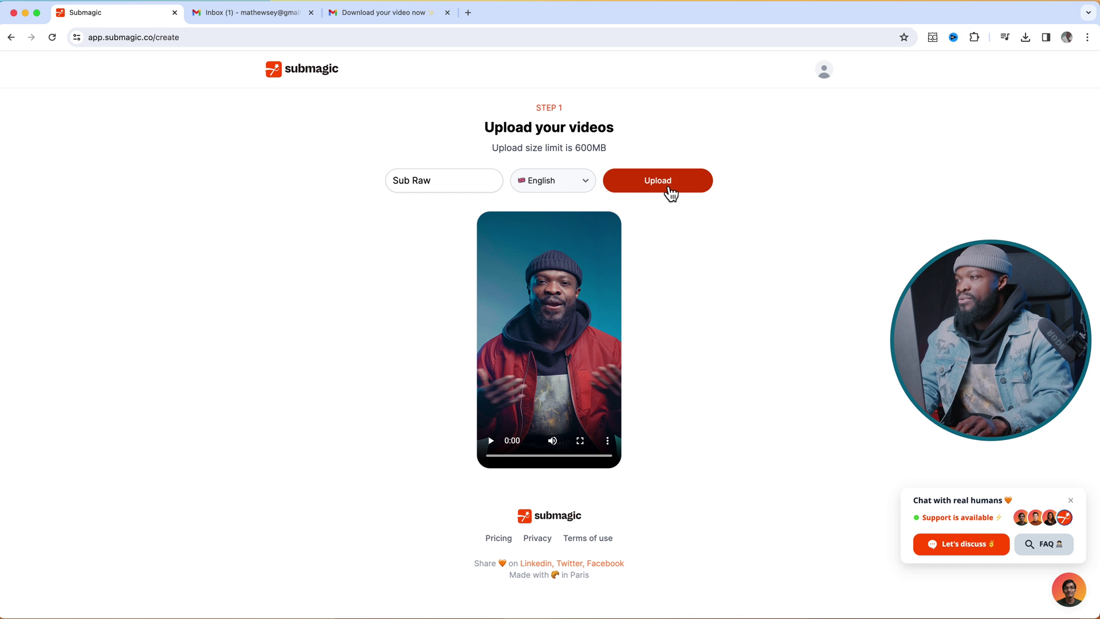
pyautogui.click(668, 189)
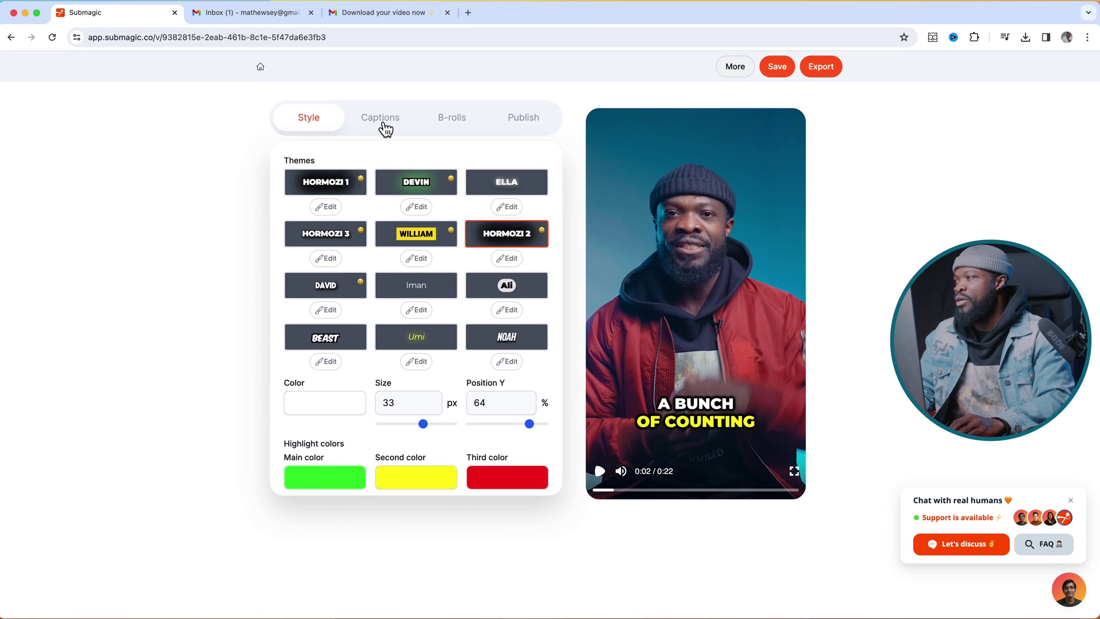
pyautogui.click(383, 127)
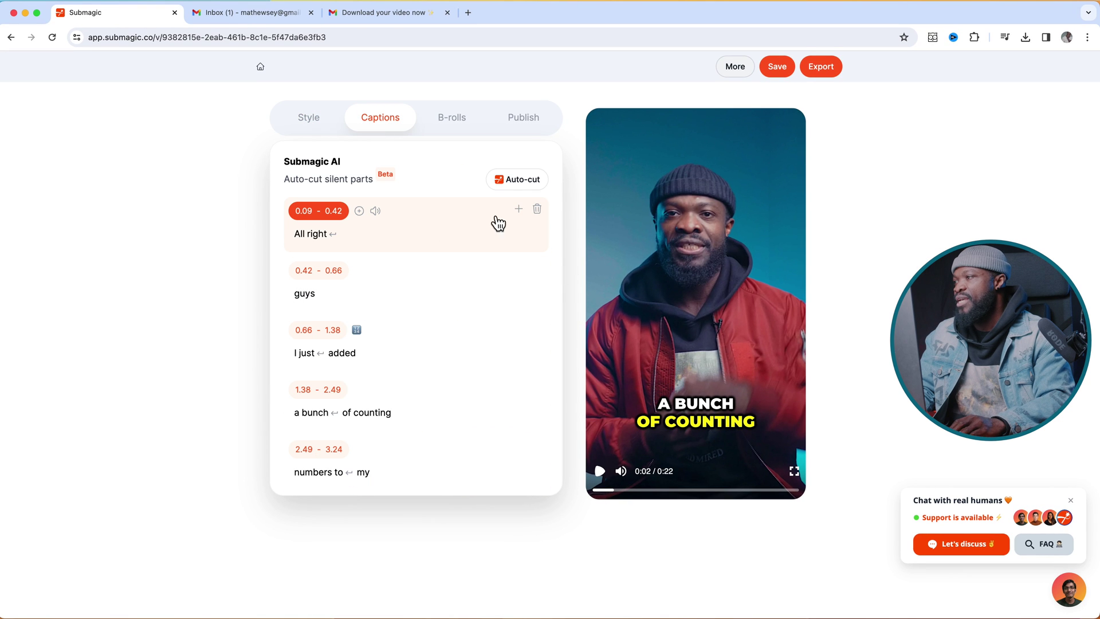
pyautogui.click(532, 181)
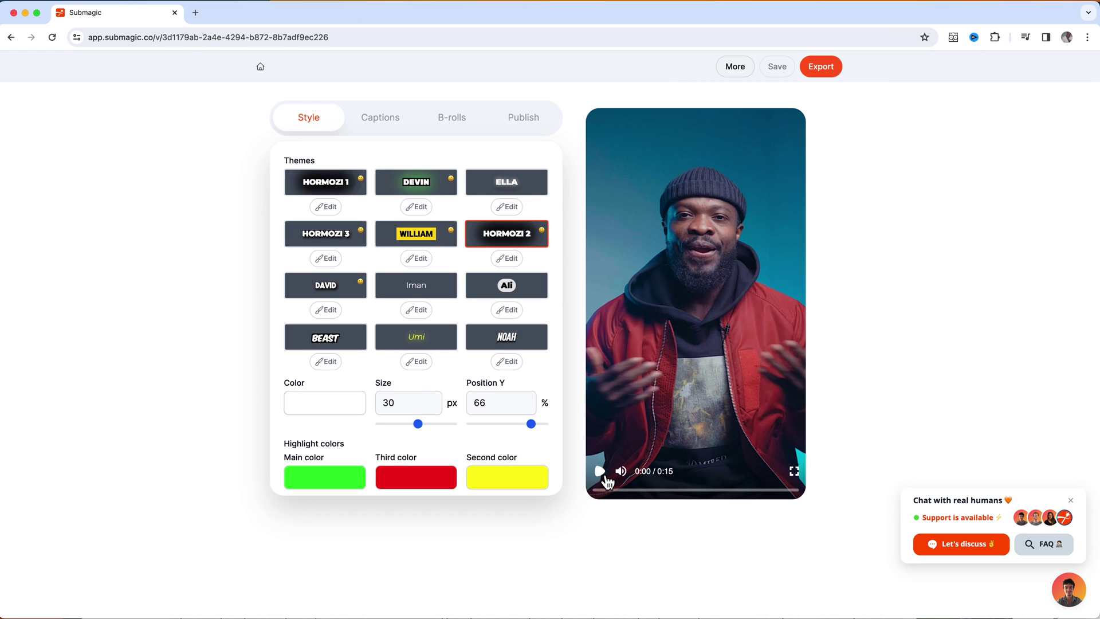
# Play the preview up to the "to do is" caption and apply the Hormozi 2 theme with size 32 px and position Y 64%
pyautogui.click(601, 471)
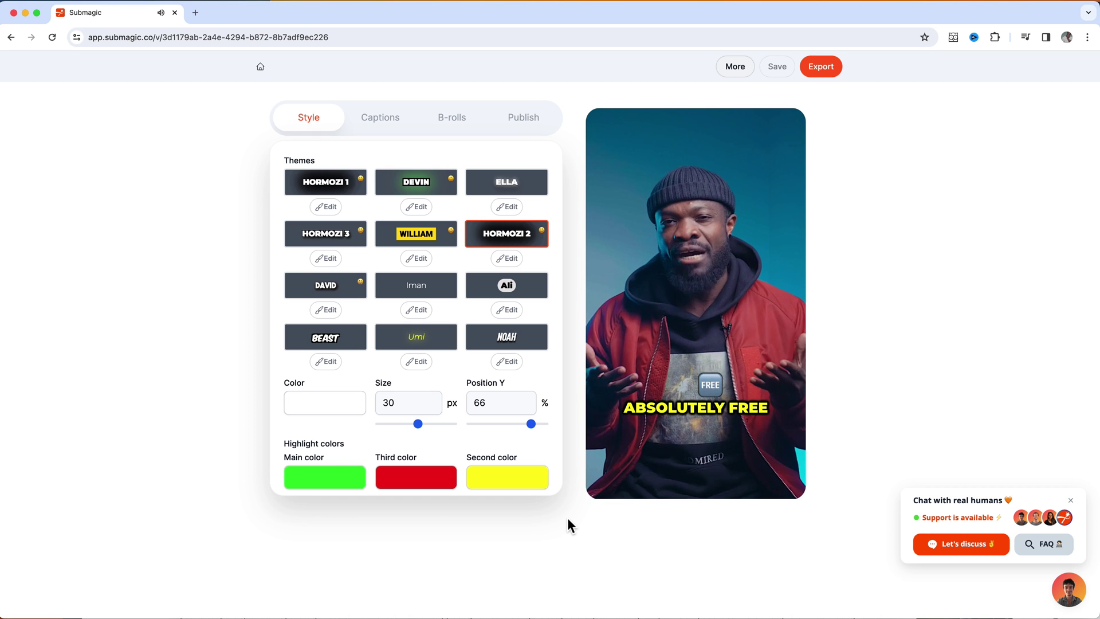
pyautogui.click(600, 471)
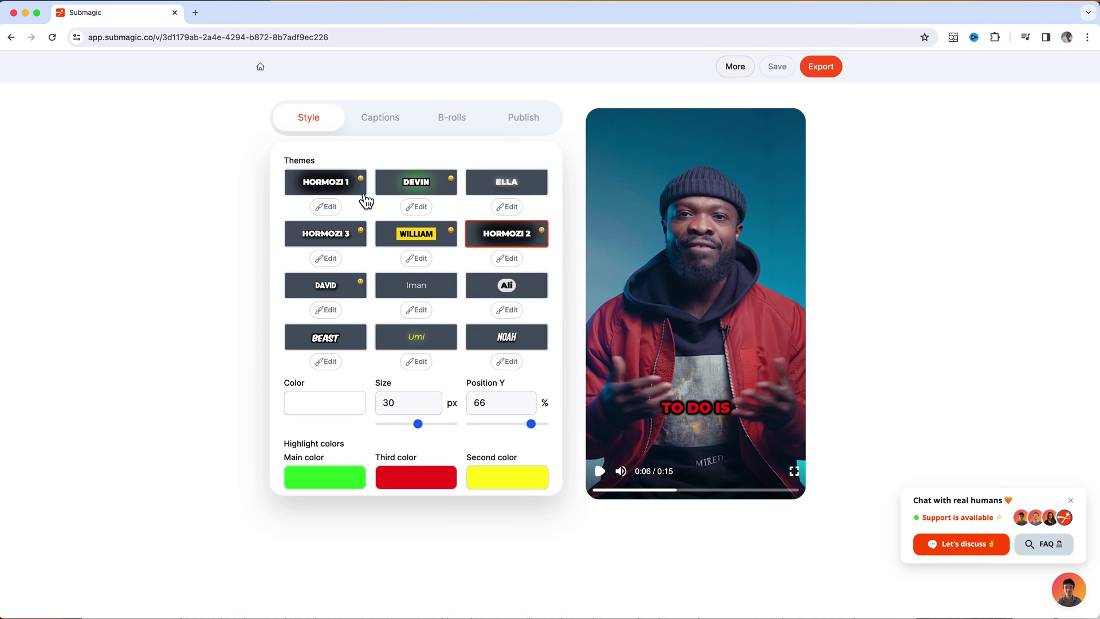
pyautogui.click(528, 243)
pyautogui.moveTo(536, 432)
pyautogui.mouseDown()
pyautogui.moveTo(498, 434)
pyautogui.moveTo(537, 434)
pyautogui.mouseUp()
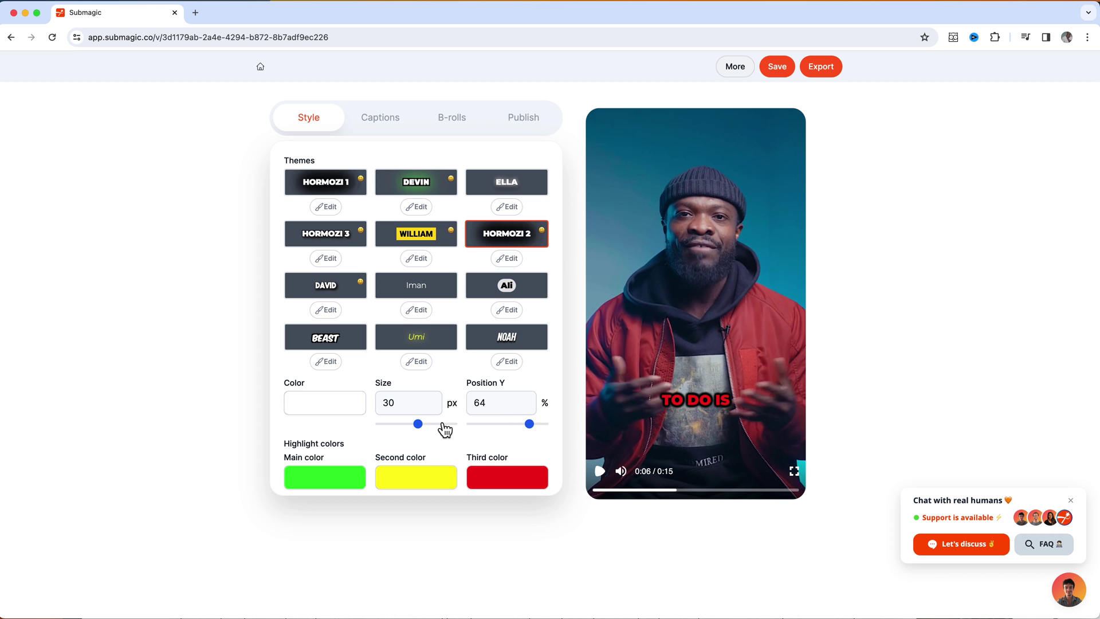
pyautogui.moveTo(427, 434); pyautogui.dragTo(430, 435)
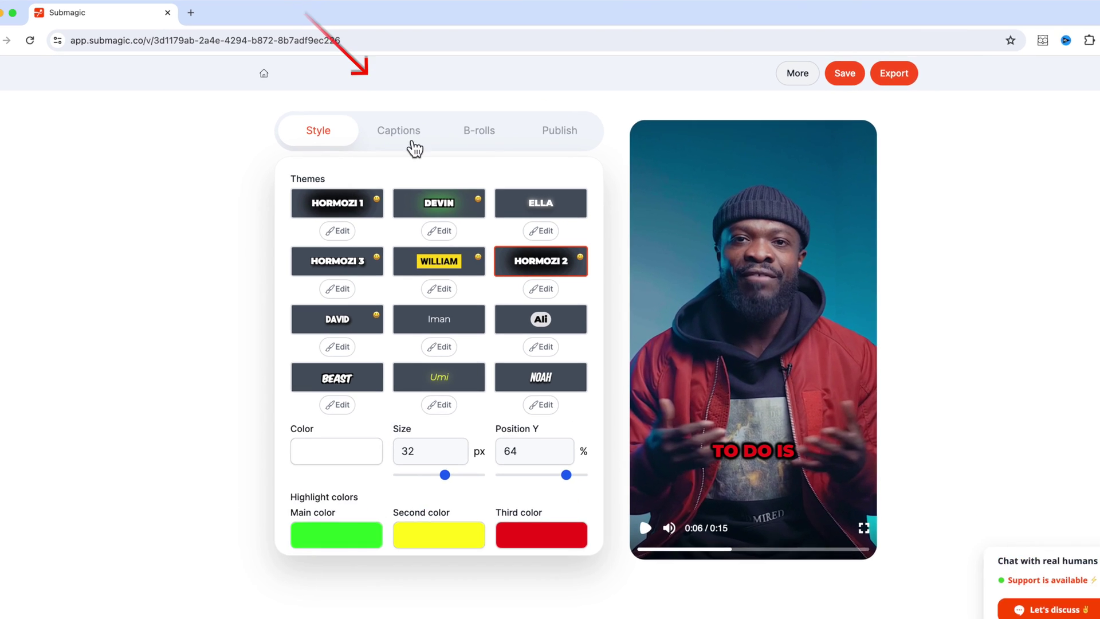
# Replace the emoji on the "I just added" caption with the eyes emoji
pyautogui.click(413, 142)
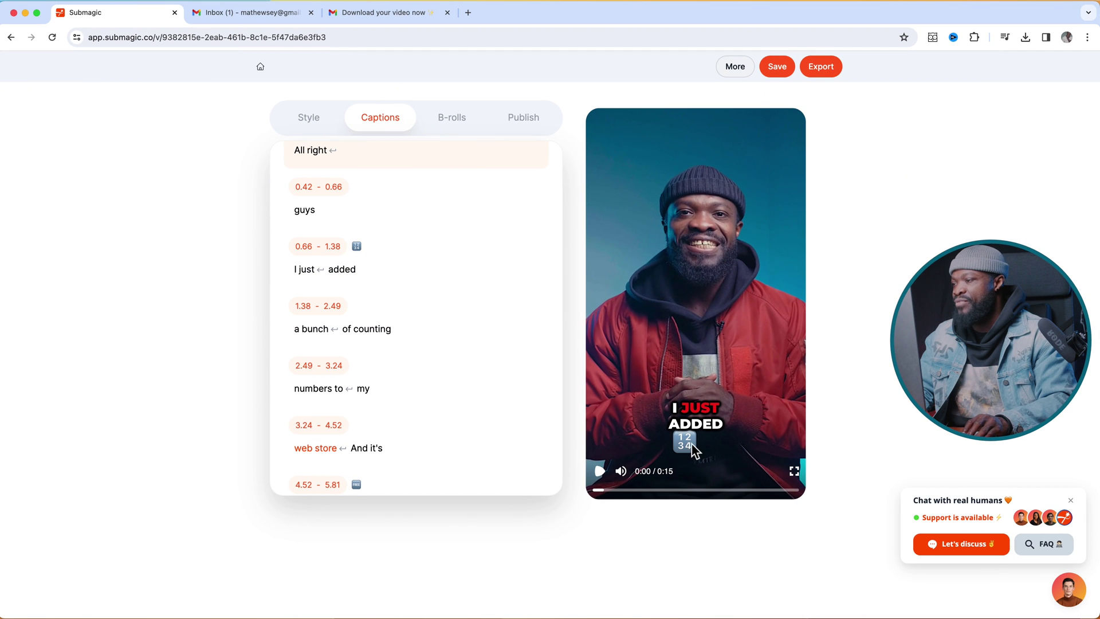
pyautogui.click(358, 250)
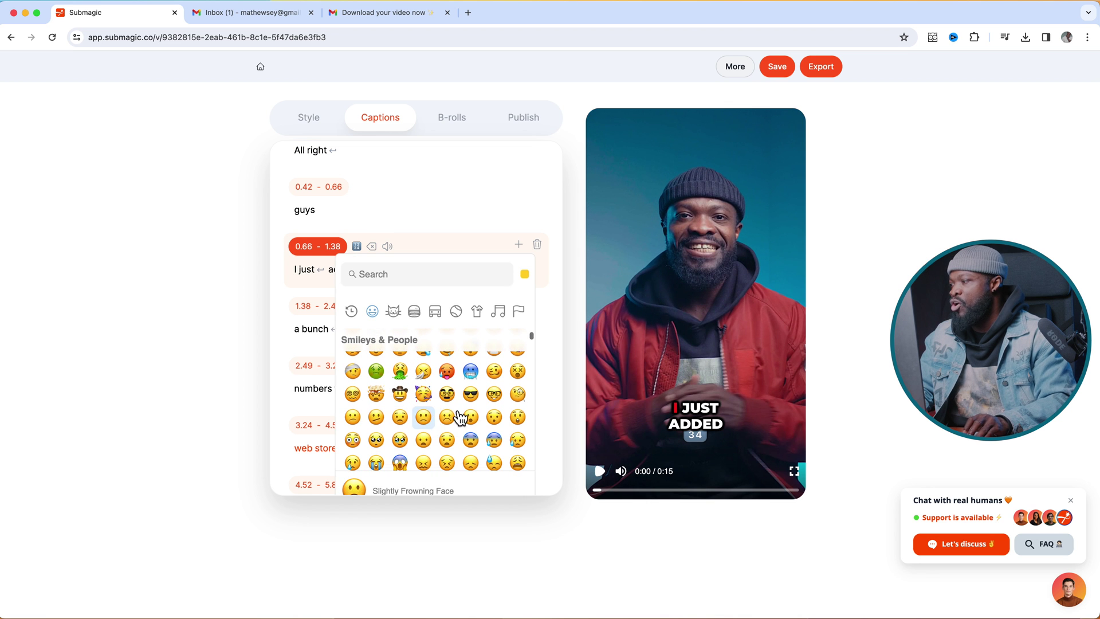
pyautogui.scroll(1, 422, 421)
pyautogui.scroll(-3, 421, 421)
pyautogui.scroll(-2, 421, 421)
pyautogui.click(376, 443)
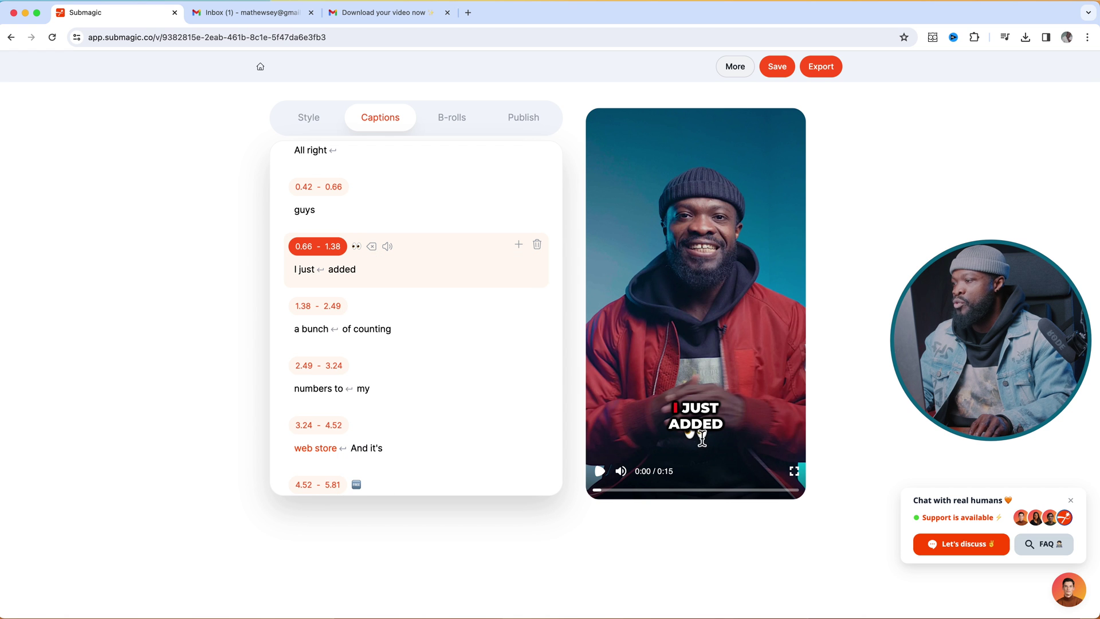
# Add a clock-face emoji from Travel & Places to the "numbers to my" caption
pyautogui.click(367, 387)
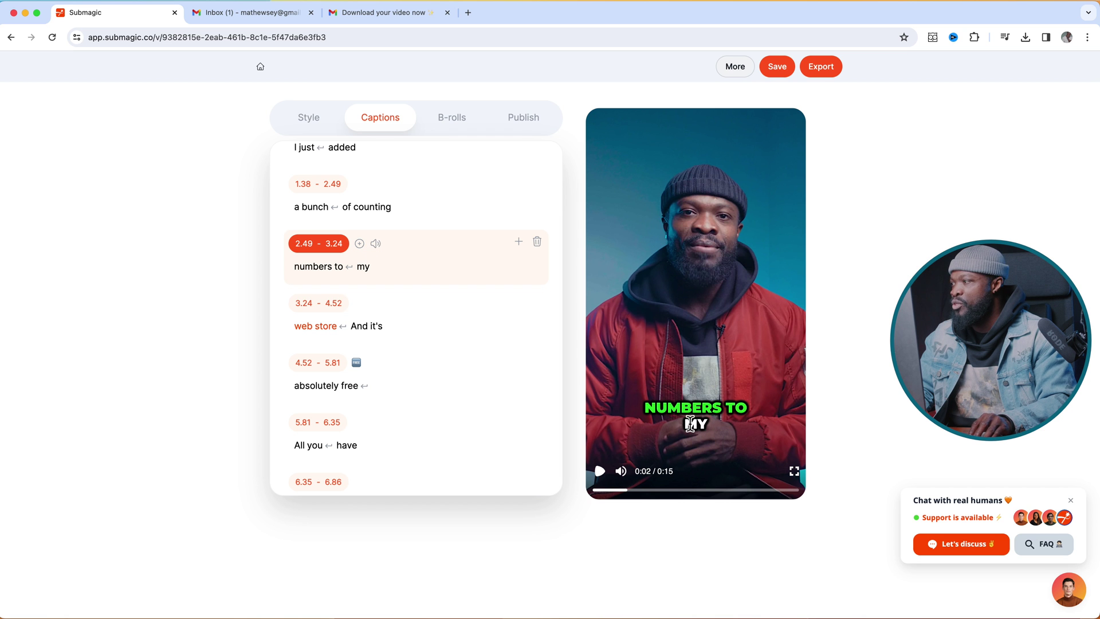
pyautogui.click(361, 244)
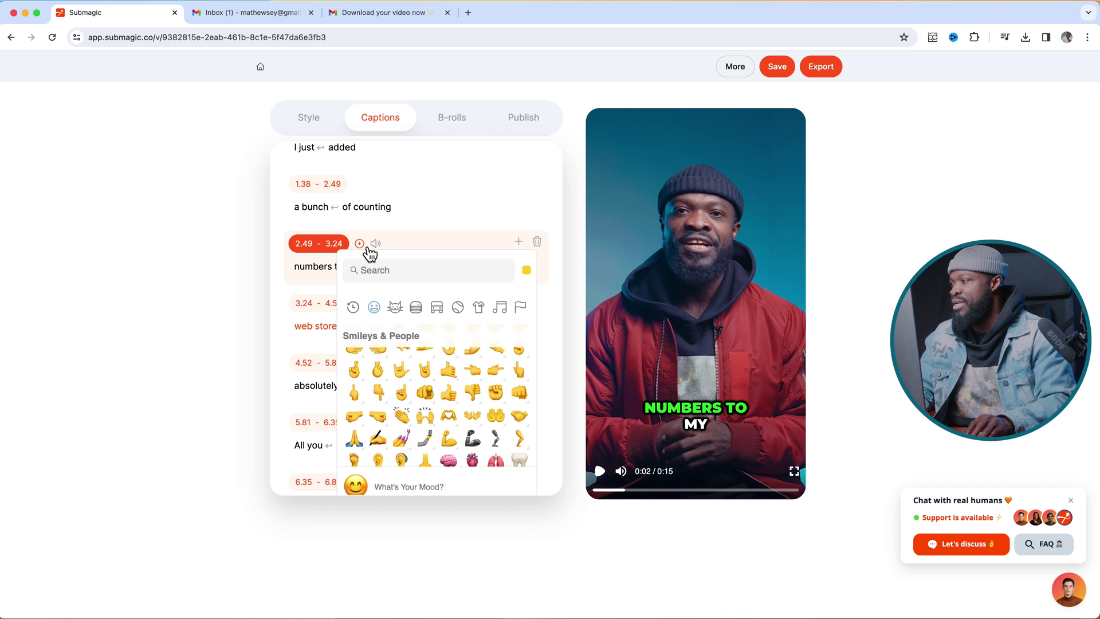
pyautogui.scroll(-5, 410, 437)
pyautogui.scroll(-10, 414, 437)
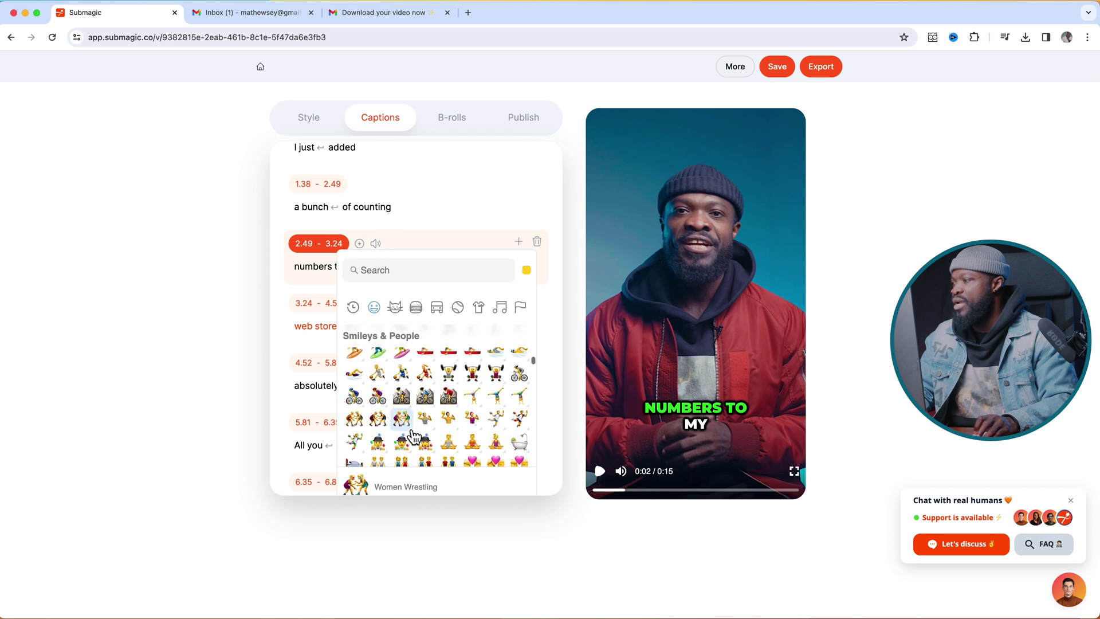
pyautogui.scroll(-8, 414, 437)
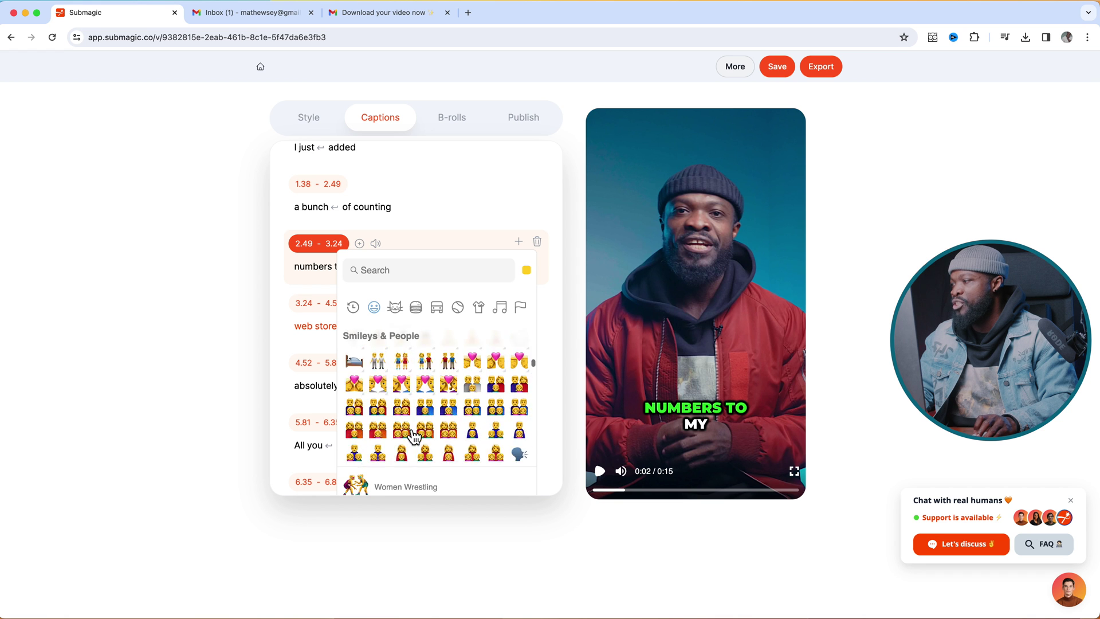
pyautogui.scroll(-10, 401, 406)
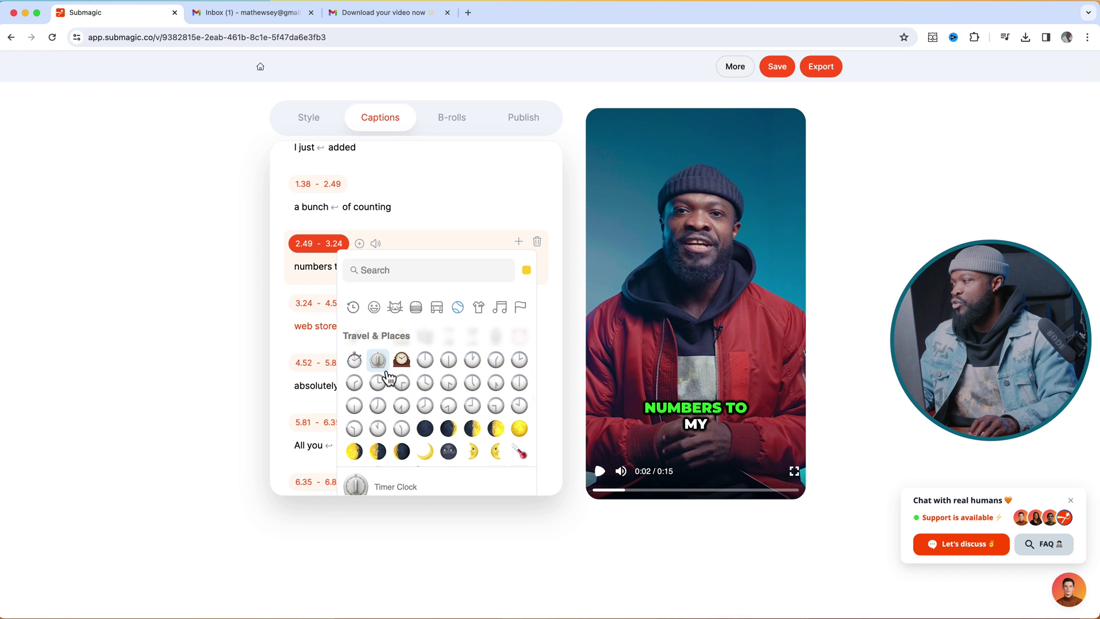
pyautogui.click(422, 360)
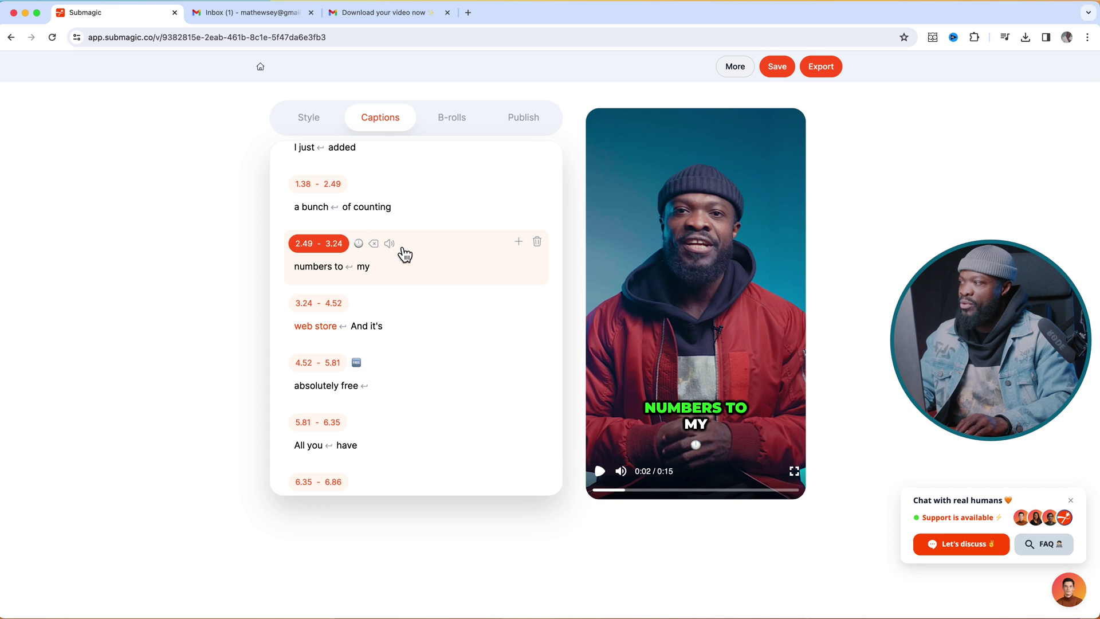
# Add the Money sound effect to the "a bunch of counting" caption
pyautogui.scroll(3, 395, 258)
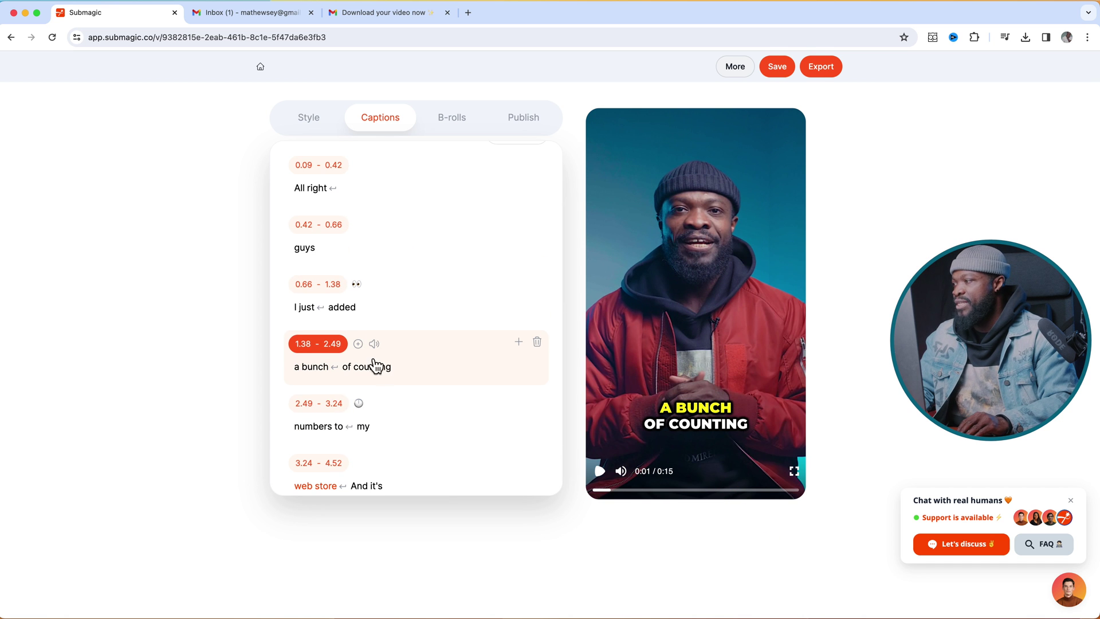
pyautogui.click(410, 357)
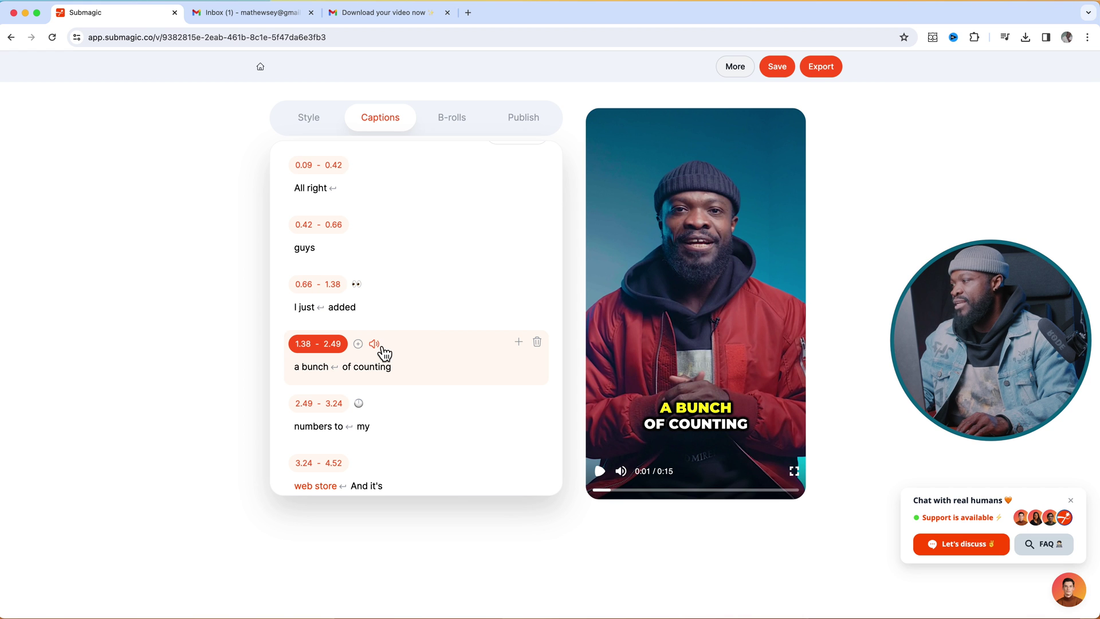
pyautogui.click(382, 349)
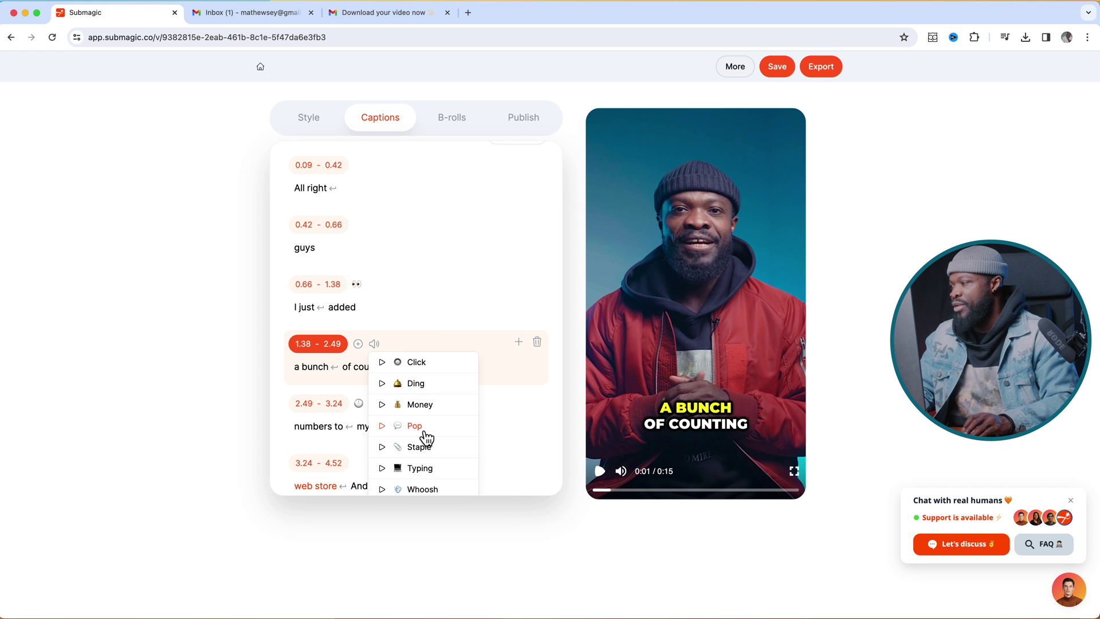
pyautogui.scroll(-1, 427, 438)
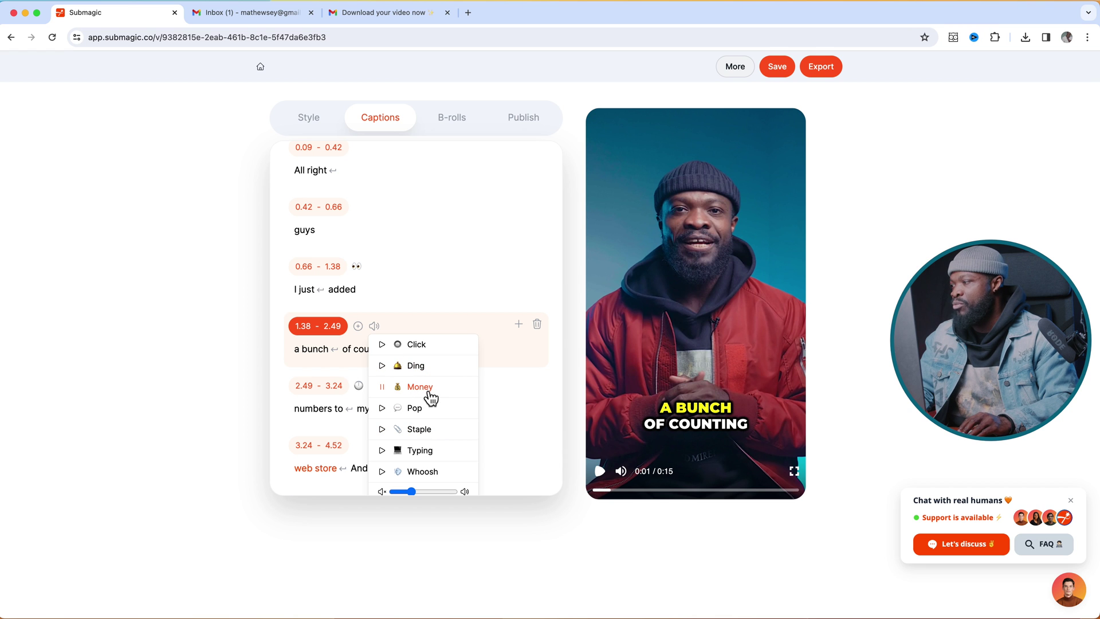
pyautogui.click(450, 394)
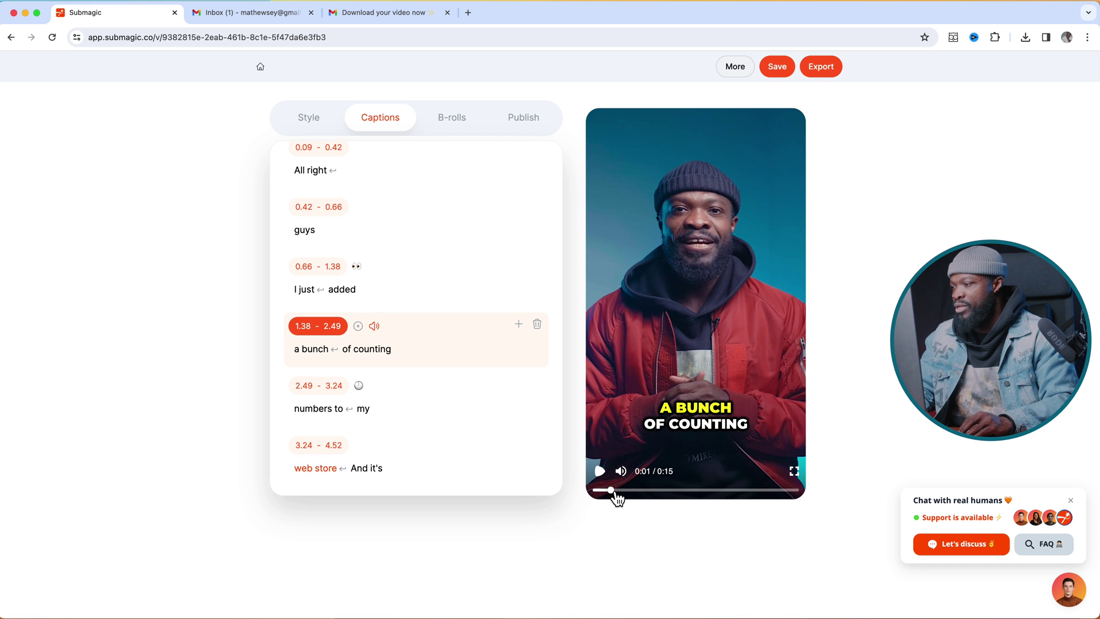
# Play the section from "a bunch of counting" to "numbers to my" to check the sound effect and emoji
pyautogui.click(609, 489)
pyautogui.click(601, 473)
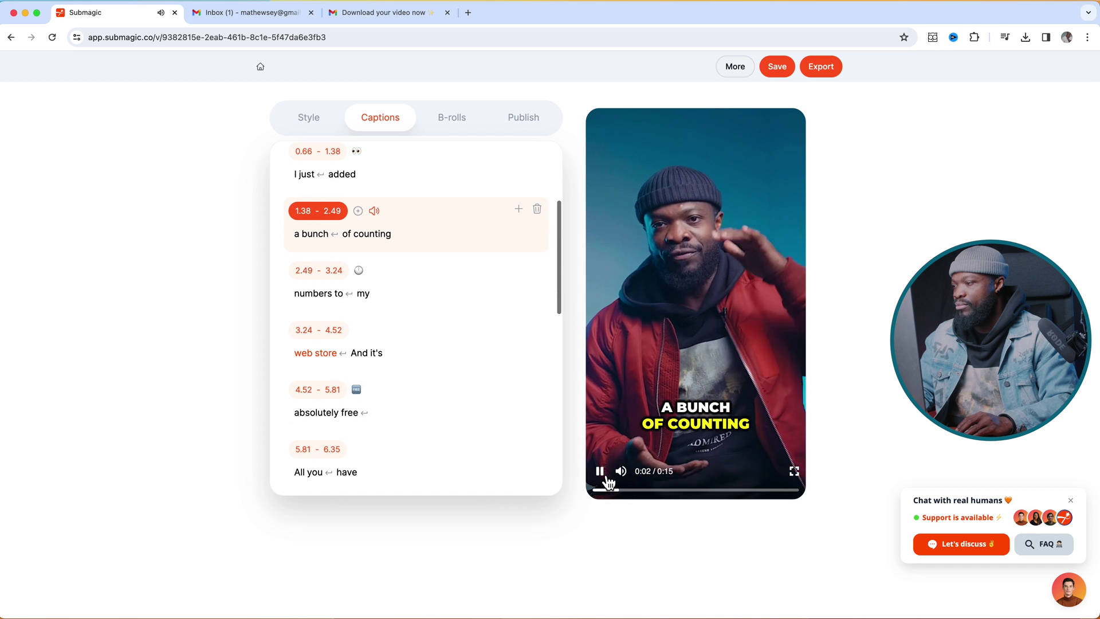
pyautogui.click(604, 483)
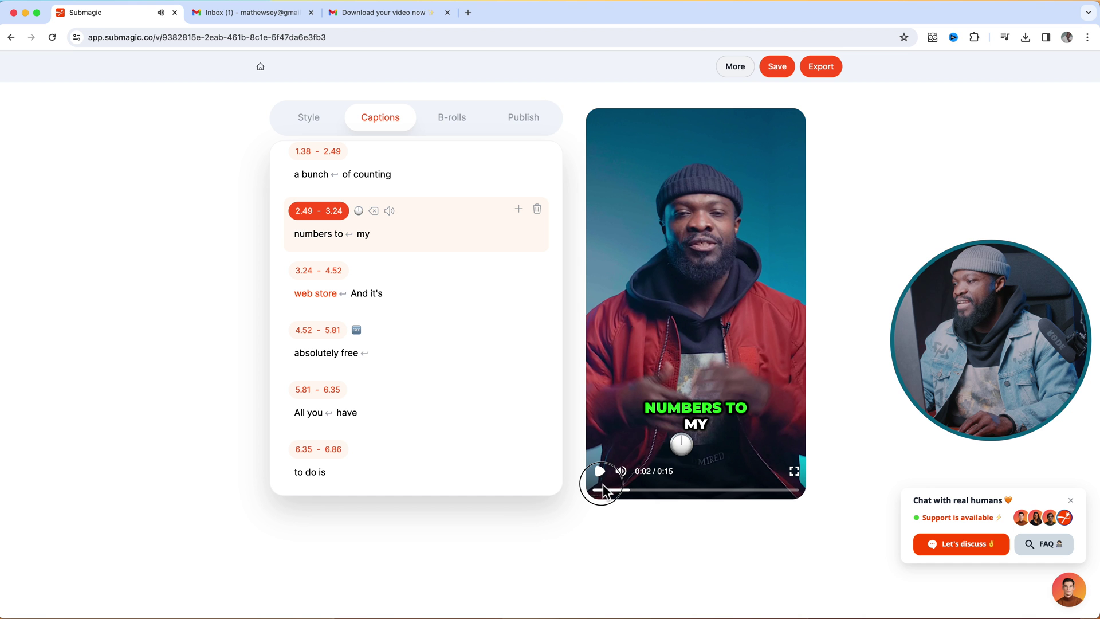
pyautogui.click(606, 491)
pyautogui.click(601, 473)
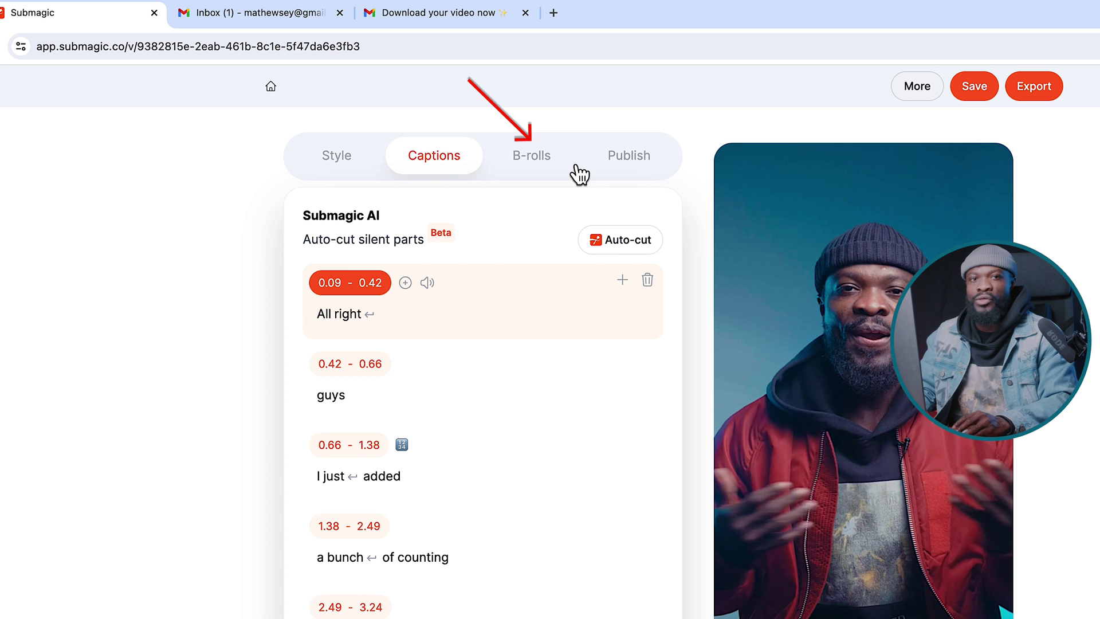
# Search the free videos for "group of guysguys" and add the rooftop group clip as B-roll on the "All right" caption
pyautogui.click(534, 165)
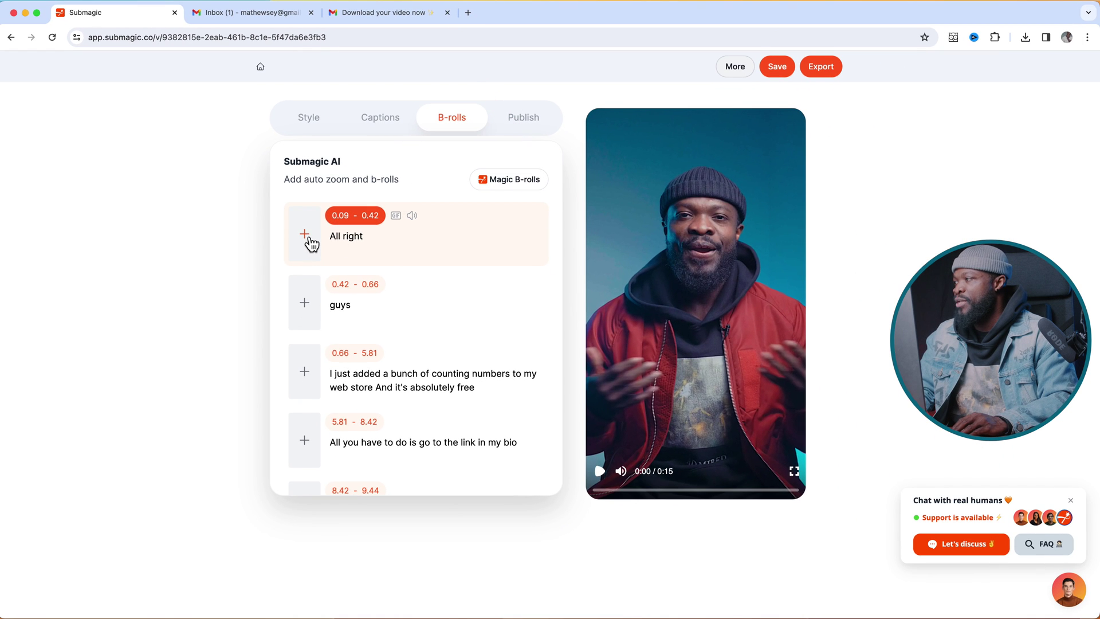
pyautogui.click(305, 235)
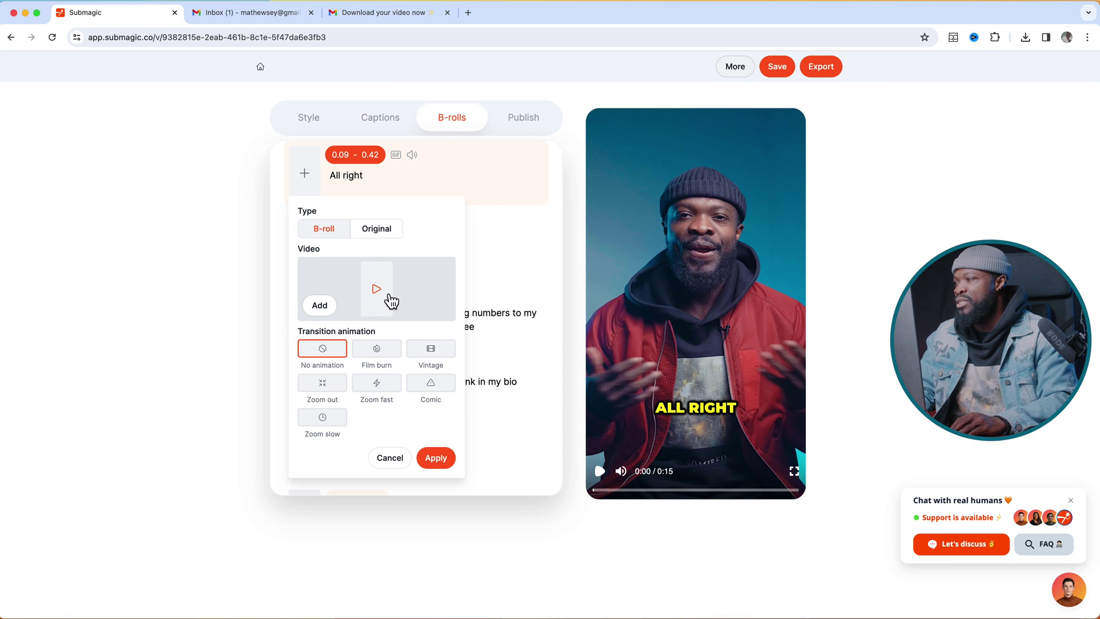
pyautogui.click(319, 305)
pyautogui.click(314, 194)
pyautogui.write('group of guysguys')
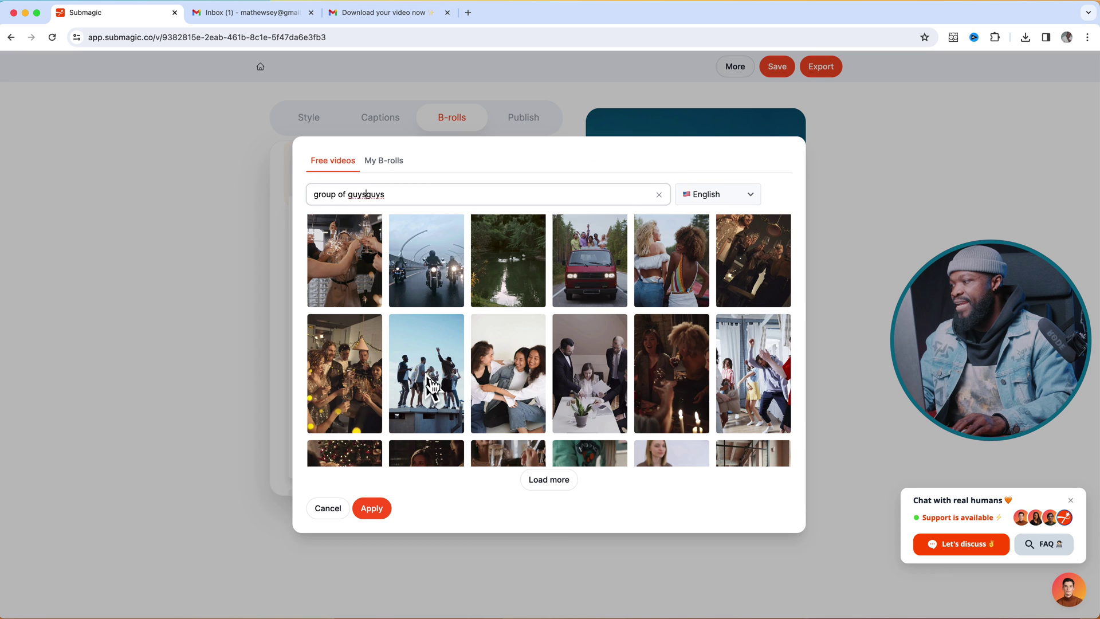
pyautogui.click(432, 387)
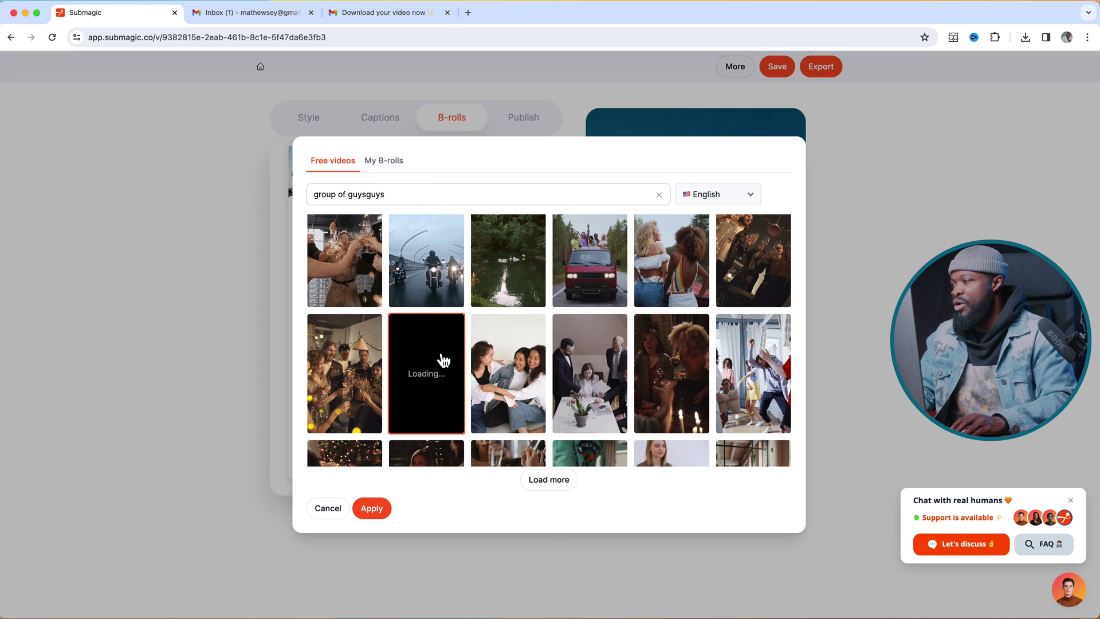
pyautogui.click(372, 509)
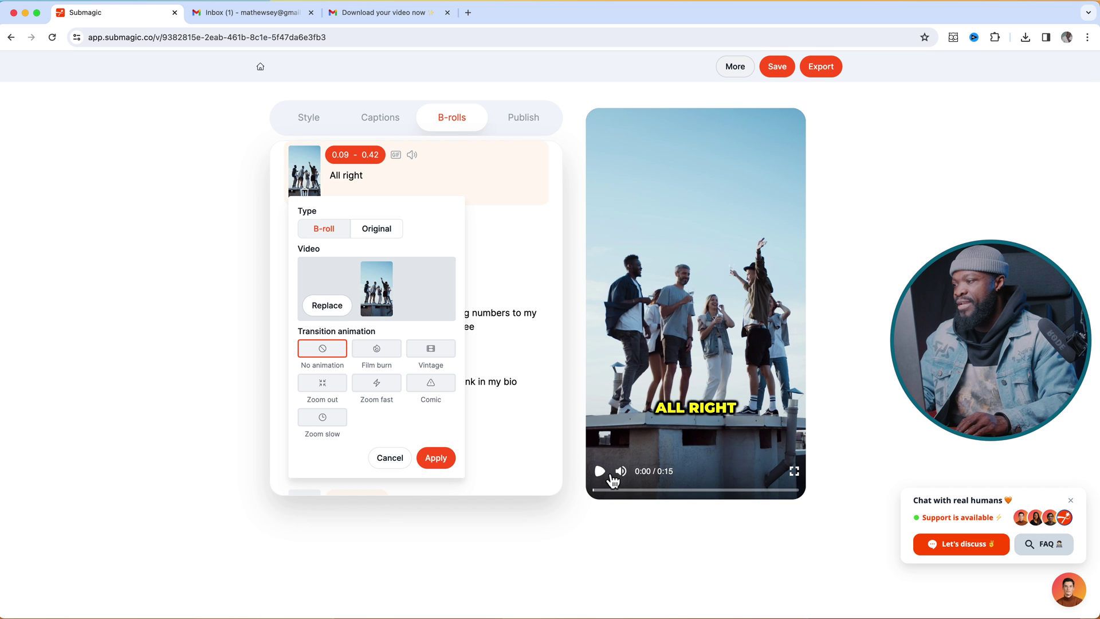
# Preview the "All right" B-roll and apply the Zoom out transition animation to it
pyautogui.click(608, 480)
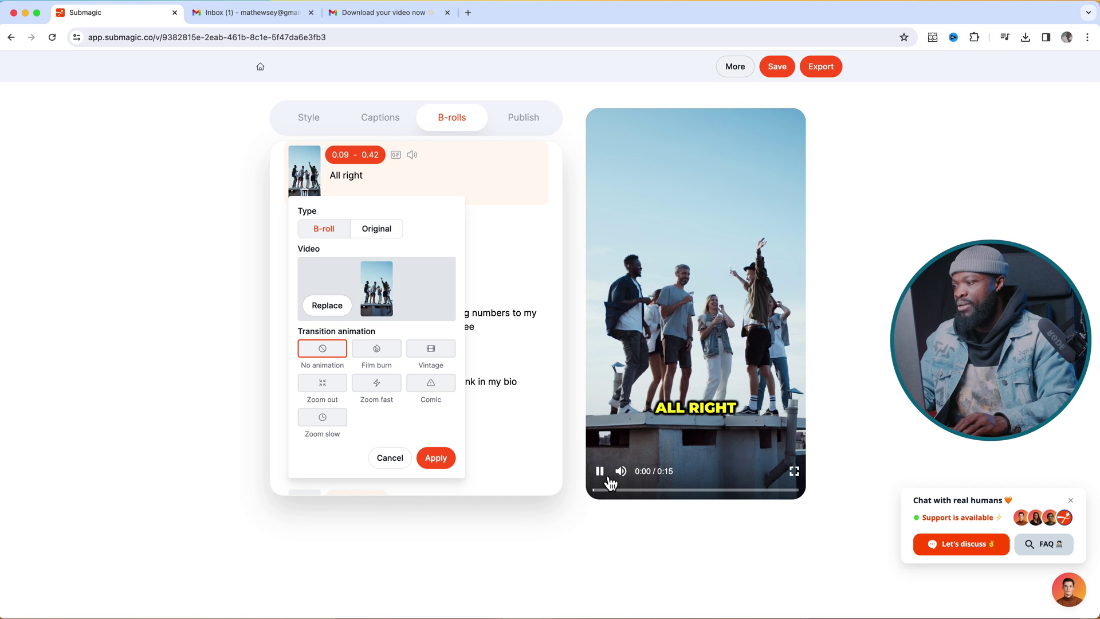
pyautogui.click(609, 480)
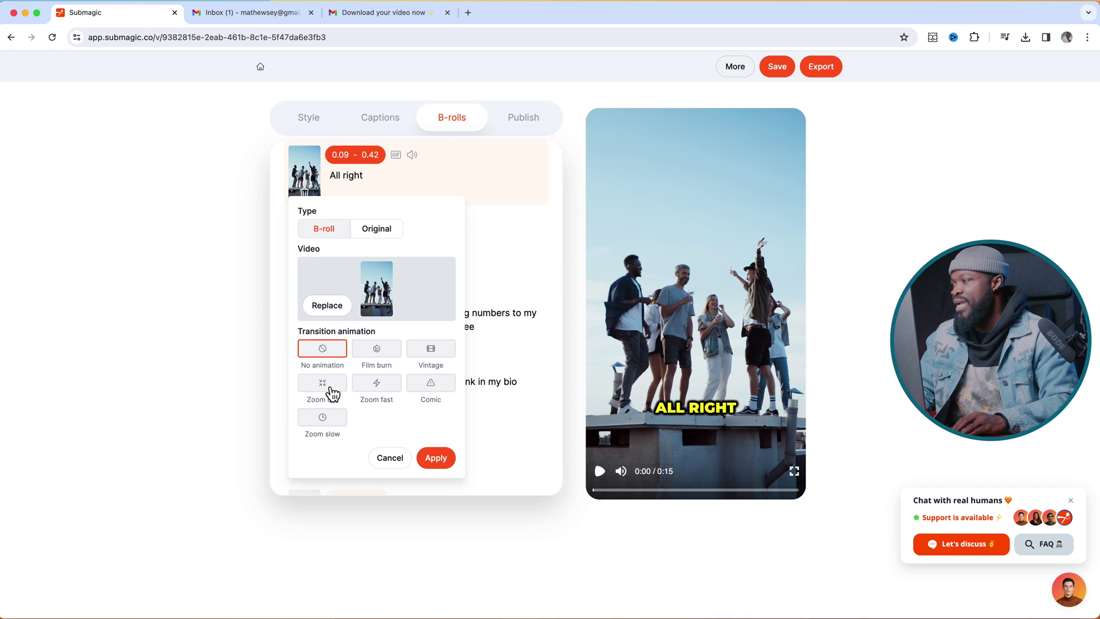
pyautogui.click(333, 393)
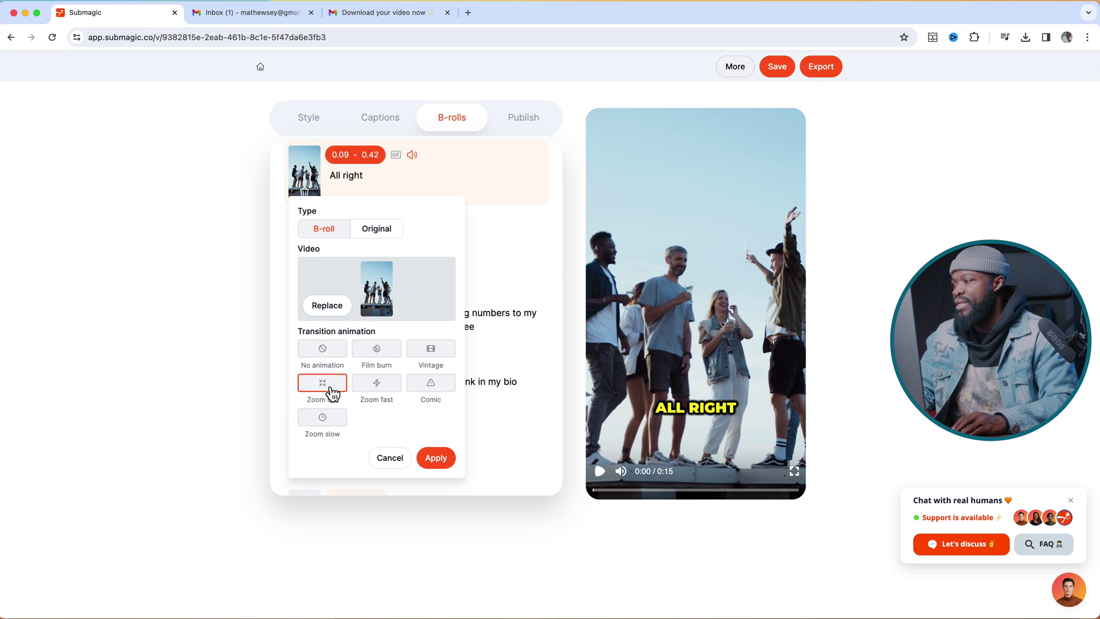
pyautogui.click(442, 463)
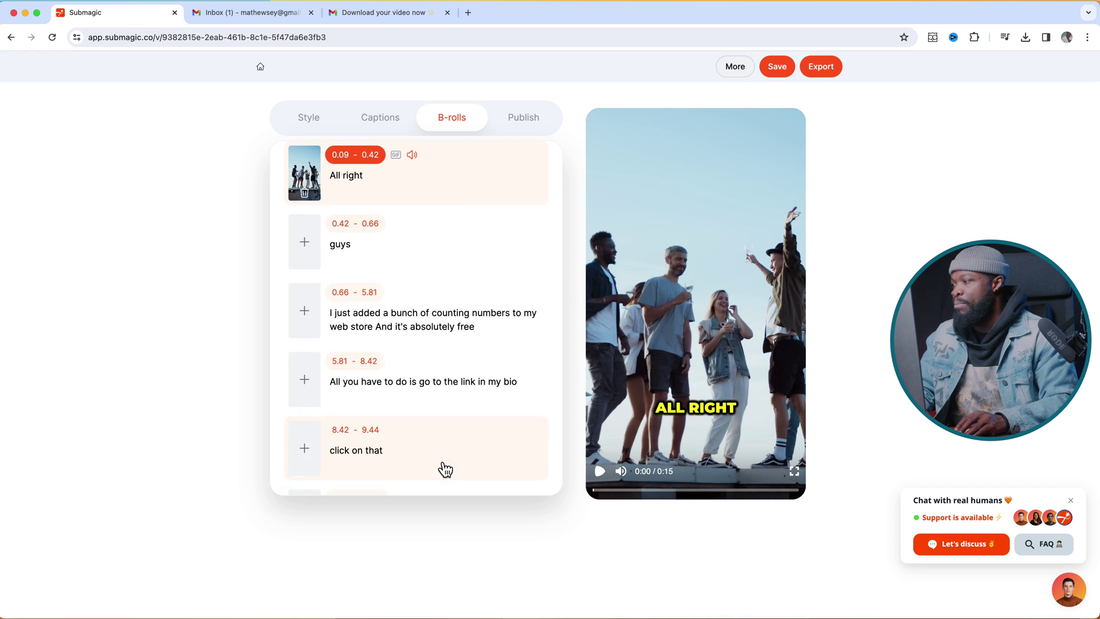
pyautogui.click(600, 471)
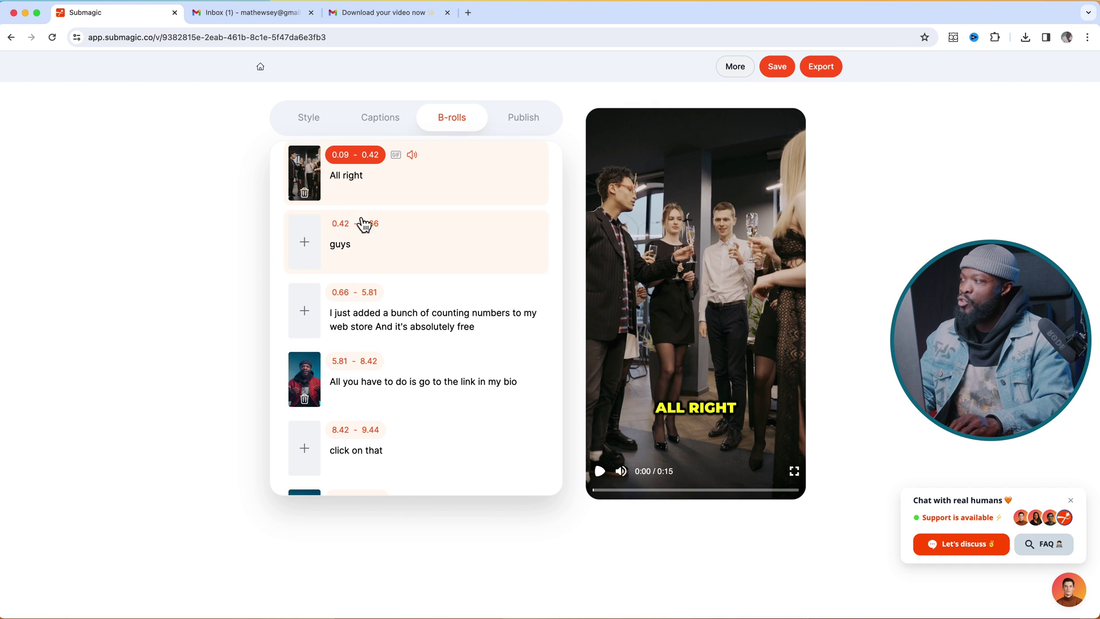
# Look at the upload area for personal B-rolls in the "All right" clip's replacement picker and leave it without replacing the video
pyautogui.click(309, 181)
pyautogui.click(353, 279)
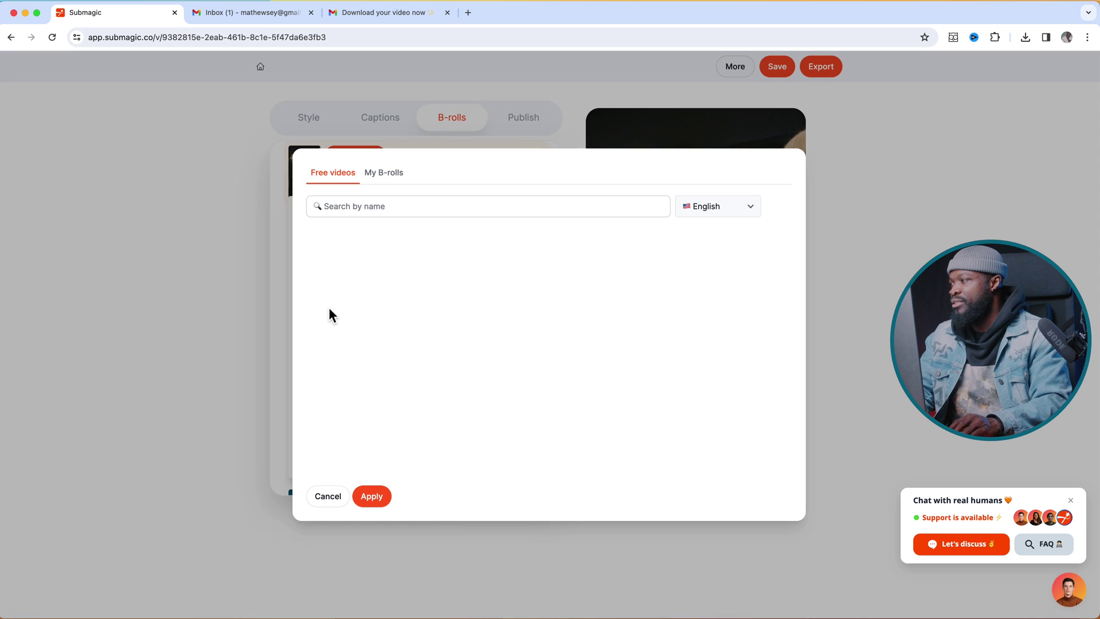
pyautogui.click(390, 182)
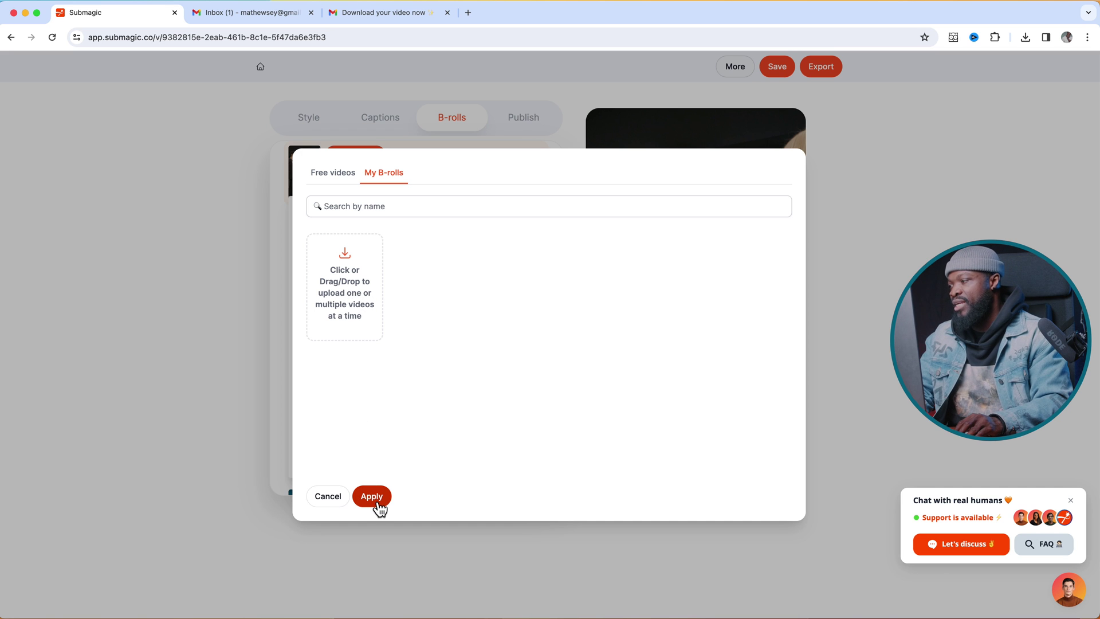
pyautogui.click(334, 498)
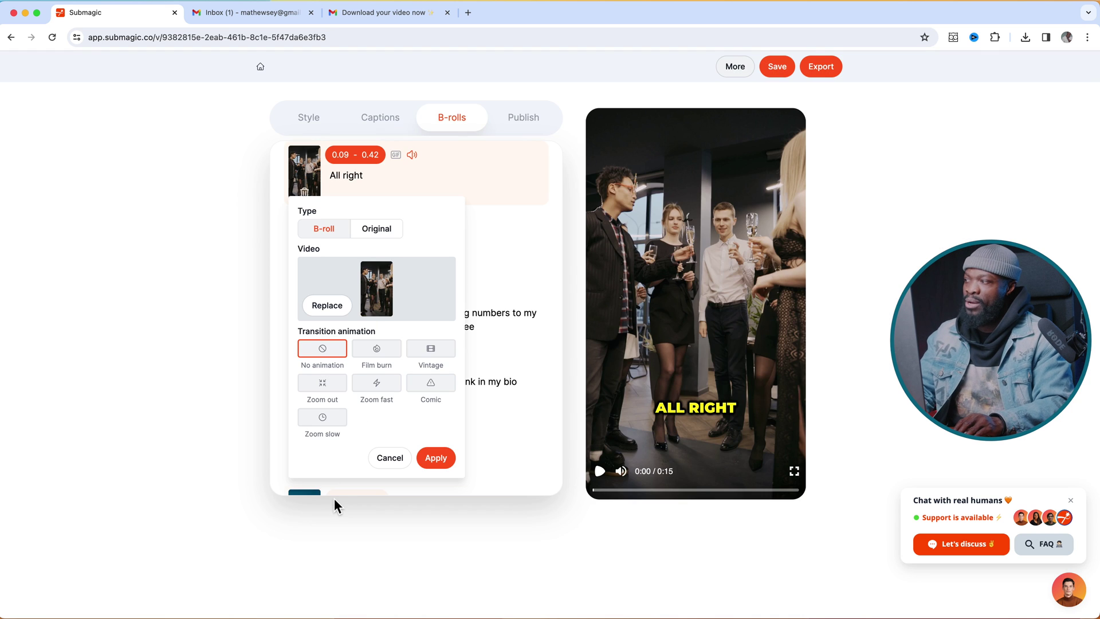
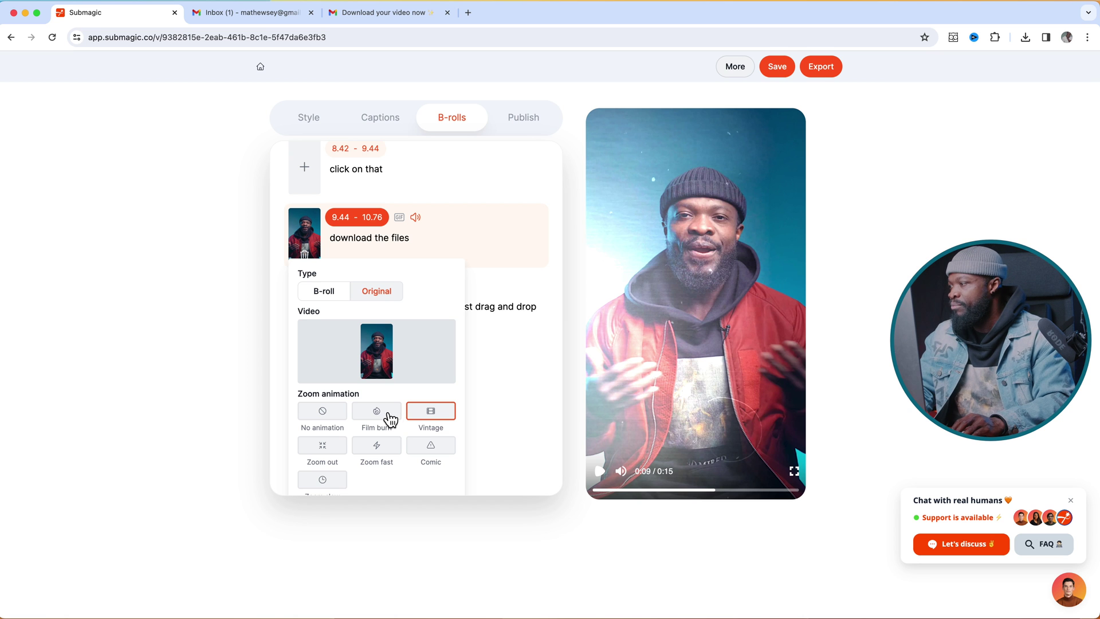
# Apply the Film burn animation to the original clip on the "download the files" caption and play that section to check it
pyautogui.click(387, 420)
pyautogui.scroll(-2, 401, 429)
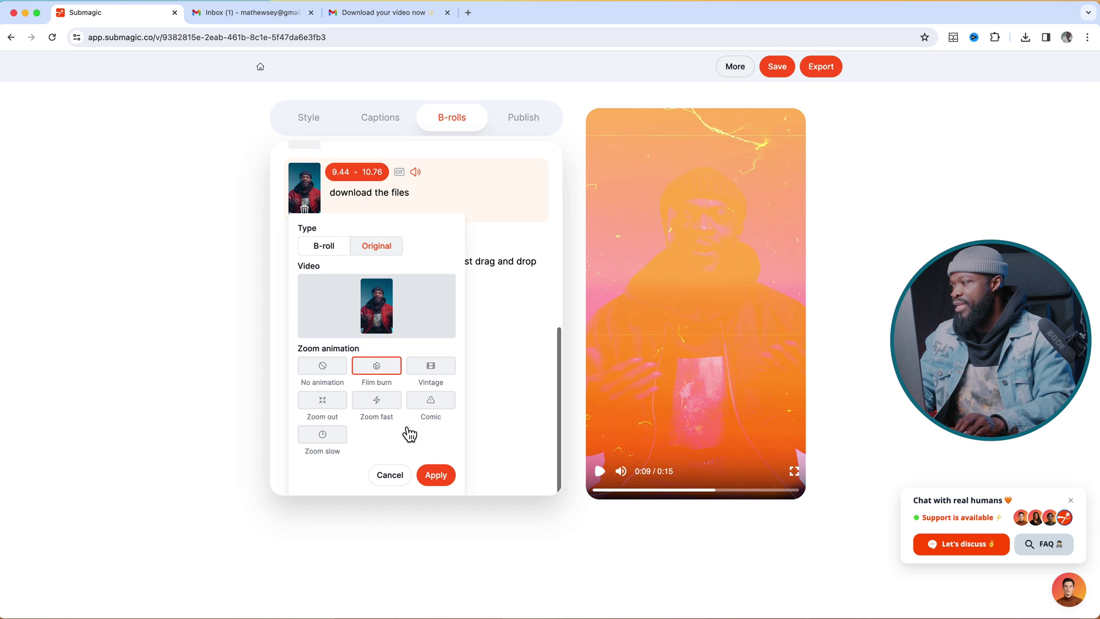
pyautogui.click(436, 475)
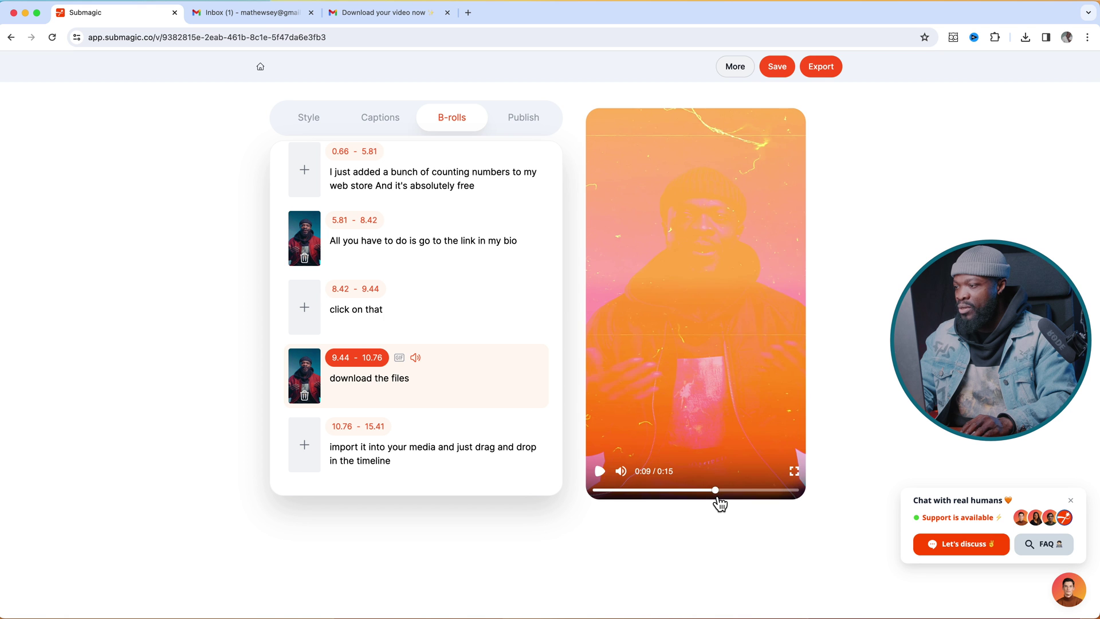
pyautogui.moveTo(720, 504); pyautogui.dragTo(707, 499)
pyautogui.click(601, 471)
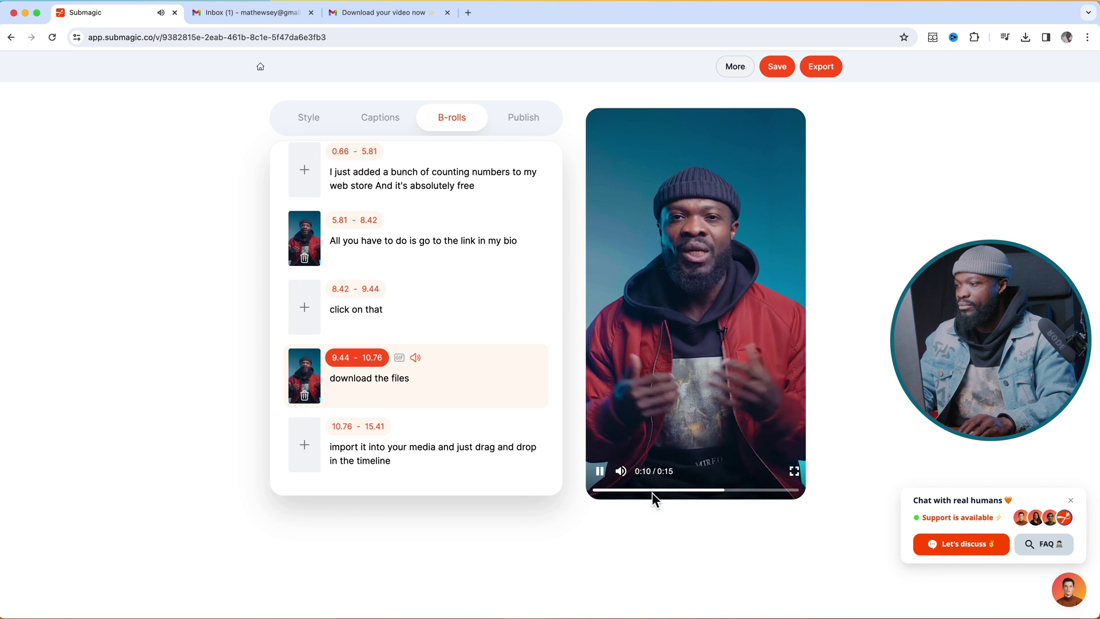
pyautogui.press('space')
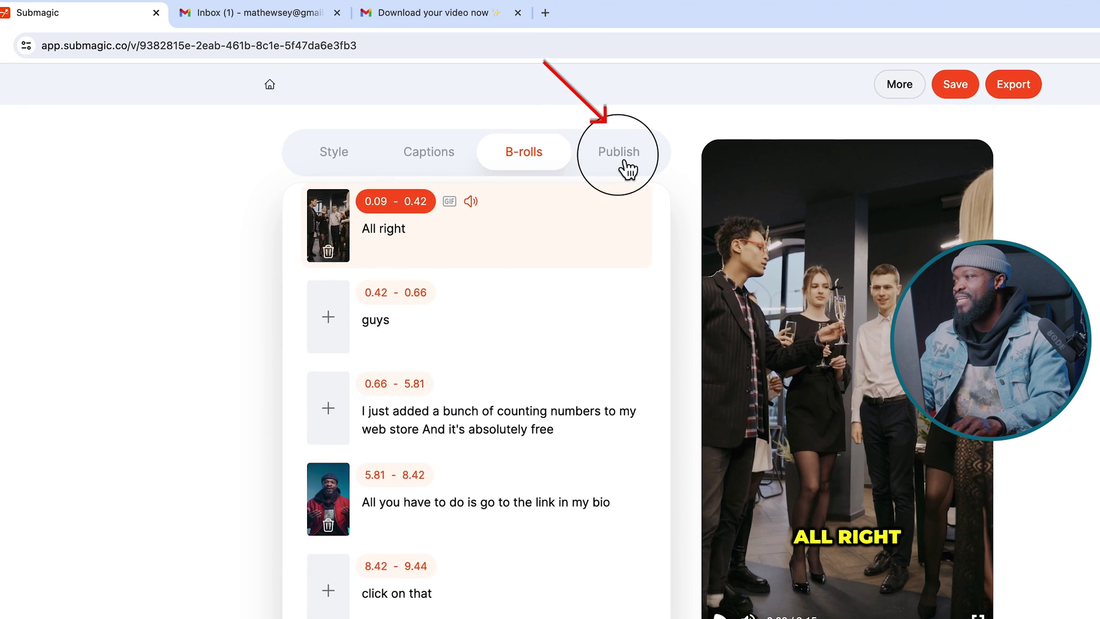
# Upload the ES_Dream Big MP3 from the Downloads folder to the music library in the publishing settings
pyautogui.click(526, 120)
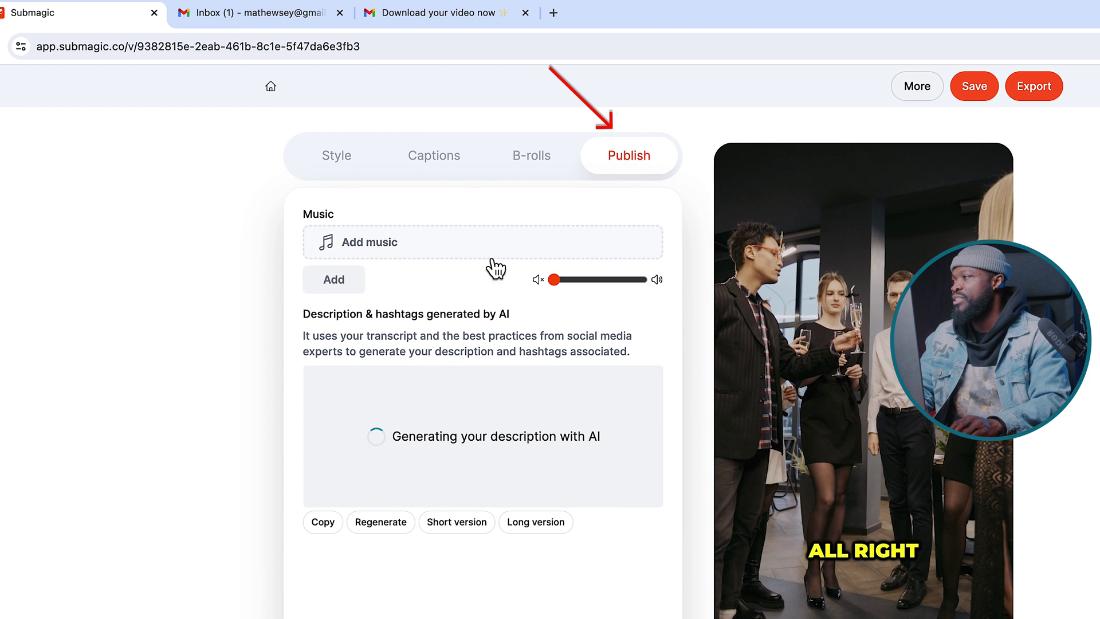
pyautogui.click(371, 250)
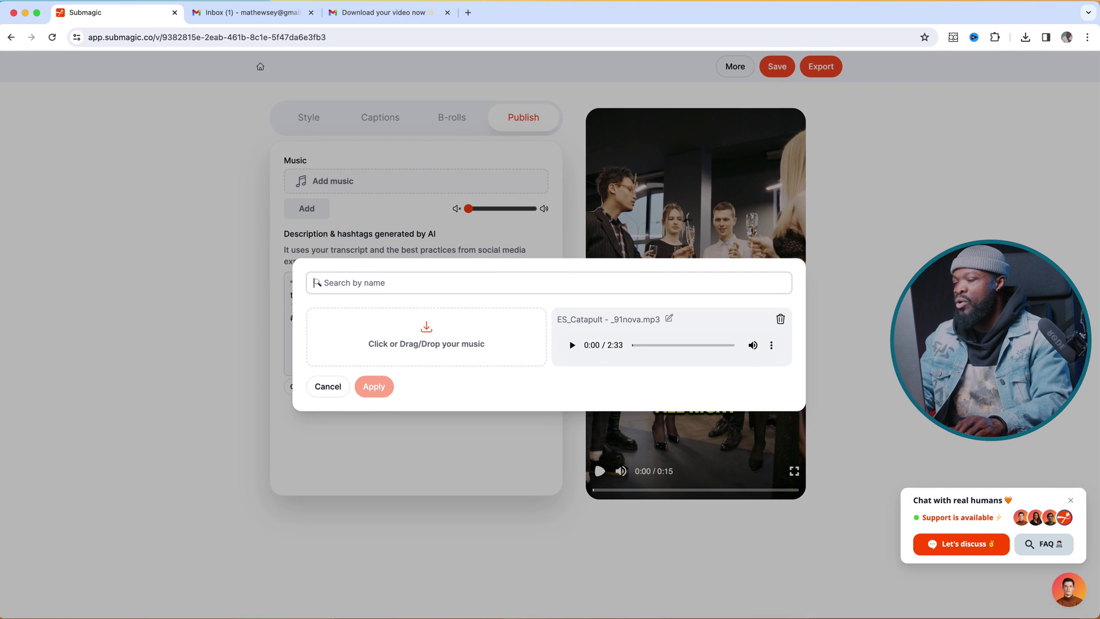
pyautogui.click(427, 338)
pyautogui.rightClick(78, 246)
pyautogui.click(109, 251)
pyautogui.scroll(-3, 203, 325)
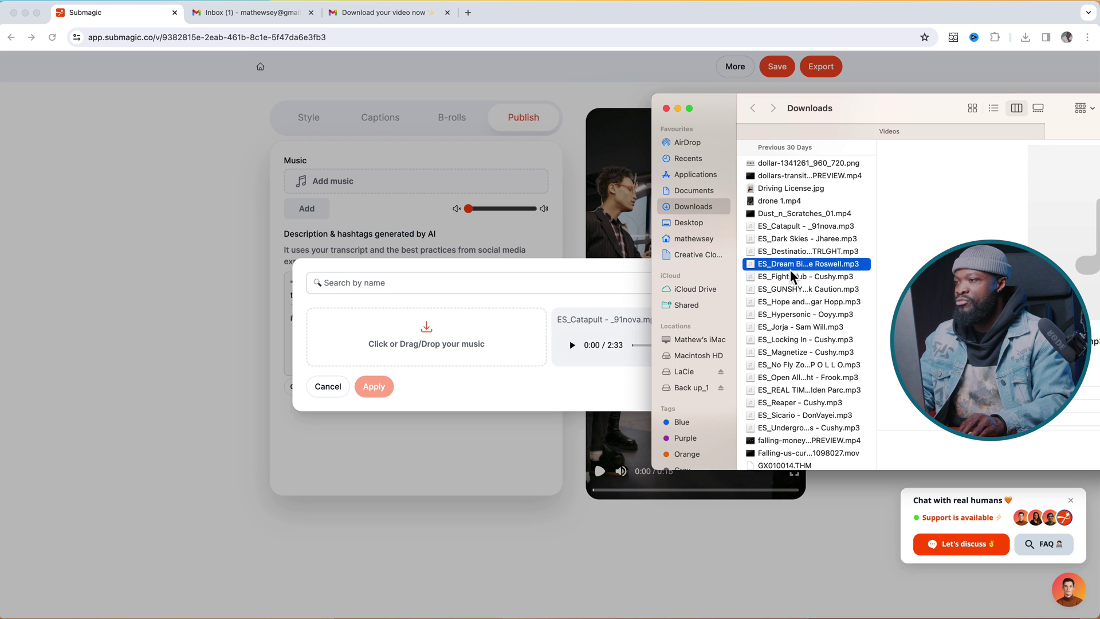
pyautogui.moveTo(756, 227); pyautogui.dragTo(484, 357)
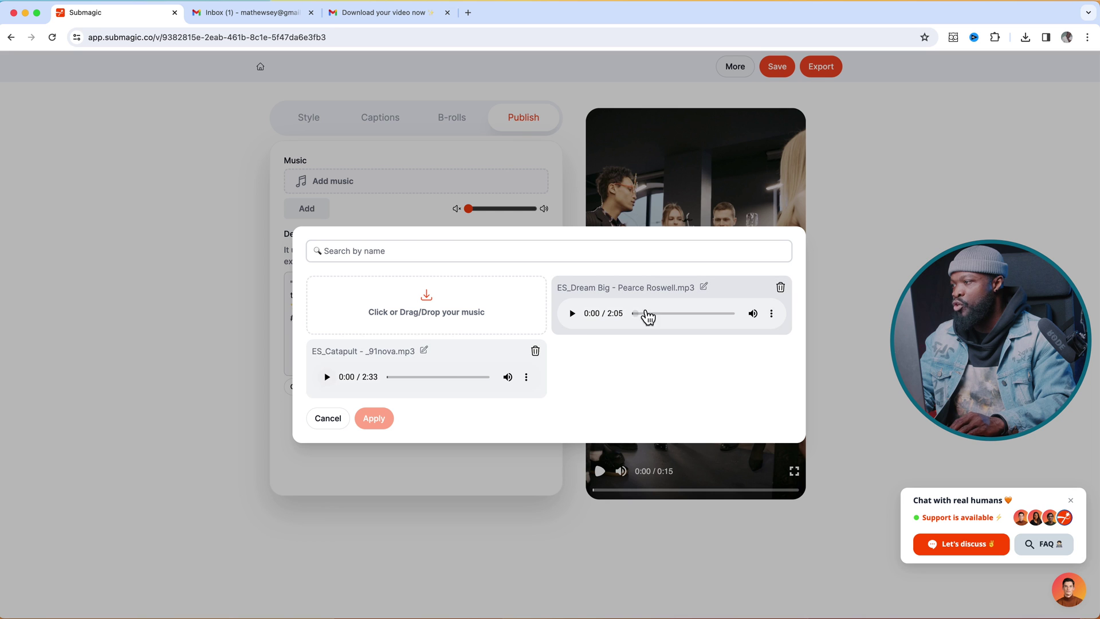
# Listen to the uploaded ES_Dream Big track briefly and apply it as the video's background music
pyautogui.click(572, 314)
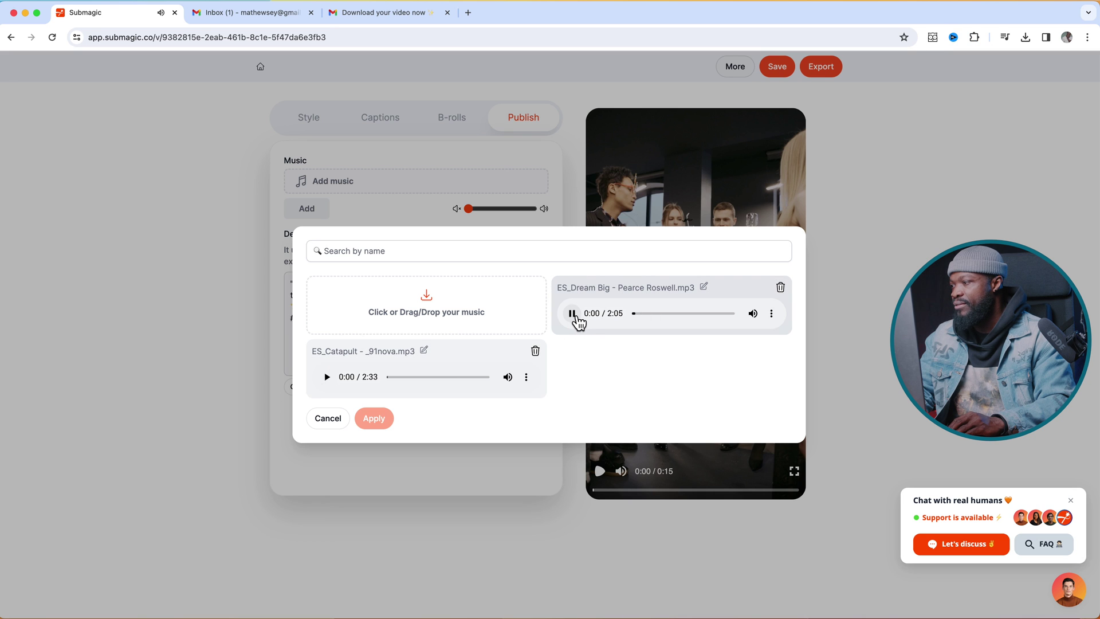
pyautogui.click(572, 314)
pyautogui.click(610, 295)
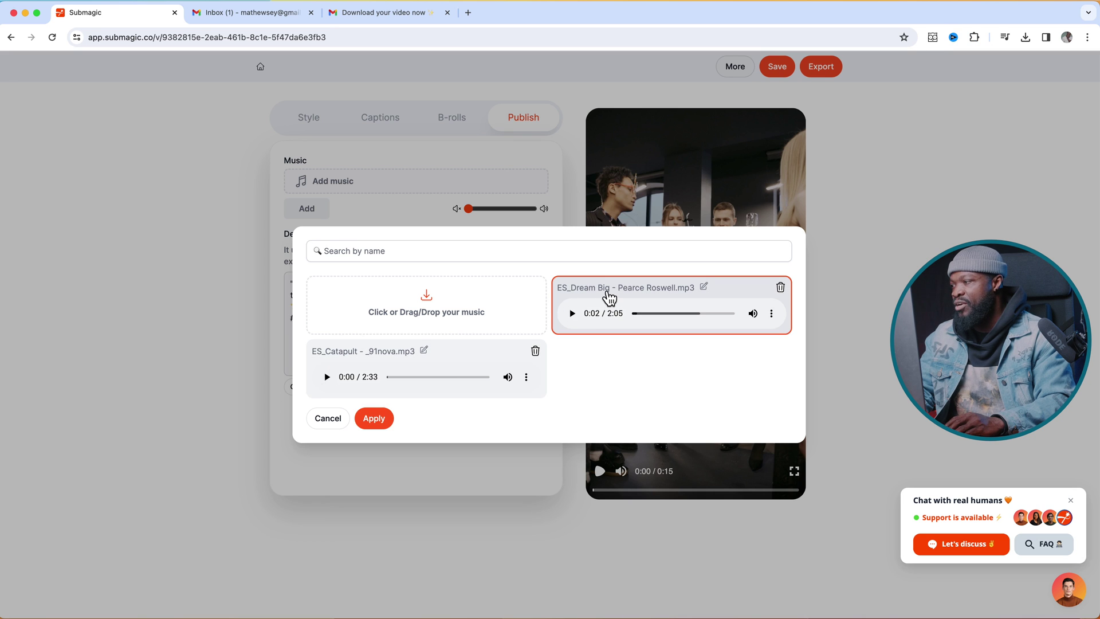
pyautogui.click(374, 419)
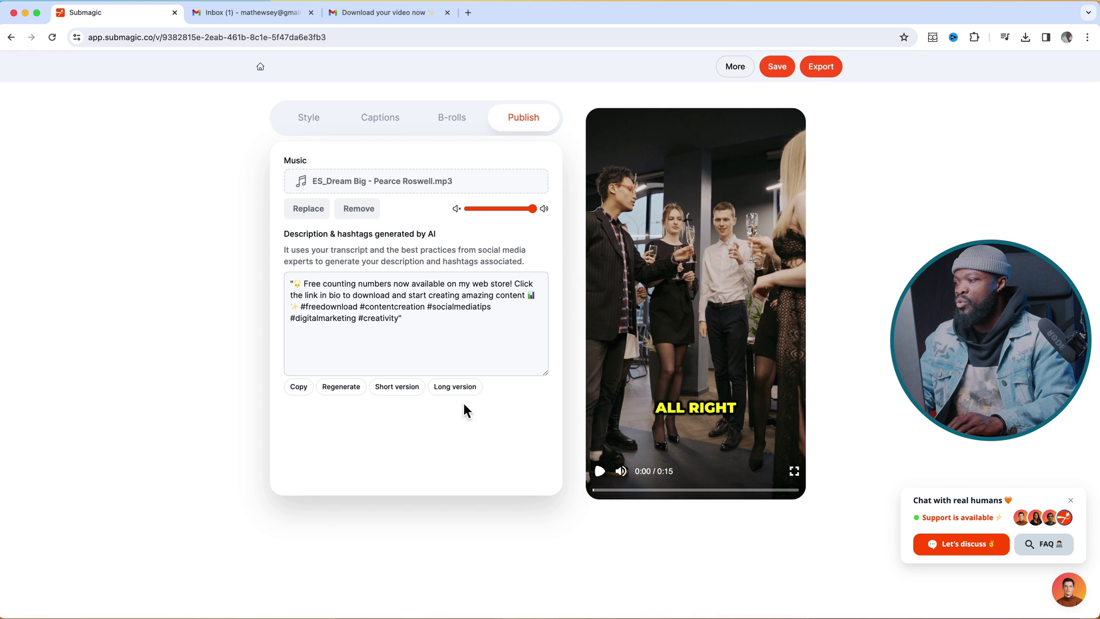
# Lower the background music volume to just over a quarter, playing the video before and after to check the balance
pyautogui.click(600, 471)
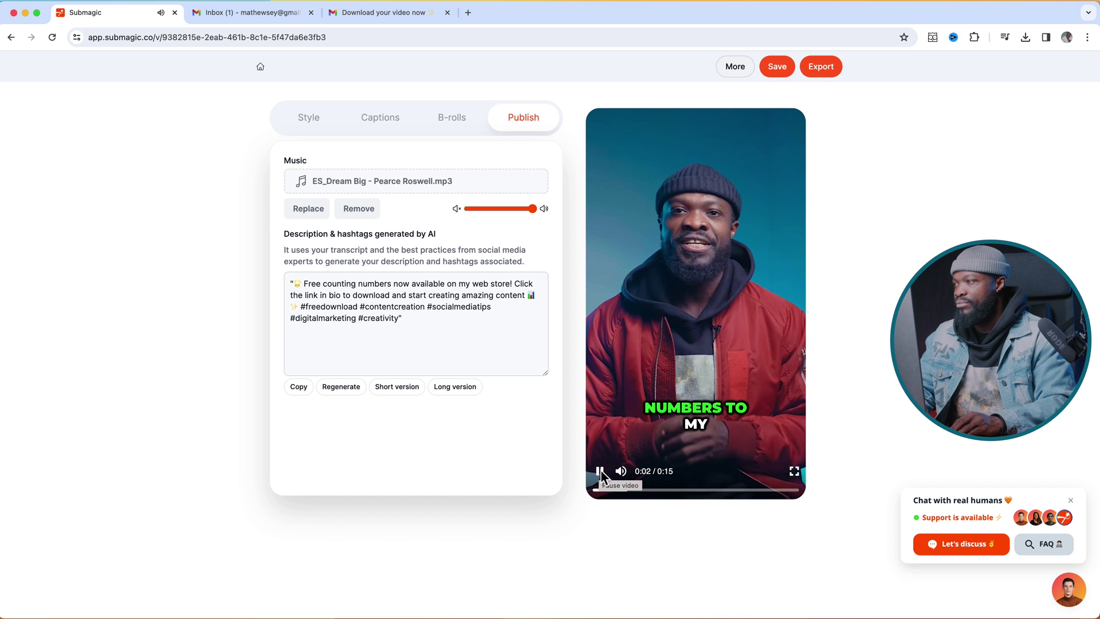
pyautogui.click(599, 471)
pyautogui.moveTo(527, 209); pyautogui.dragTo(491, 214)
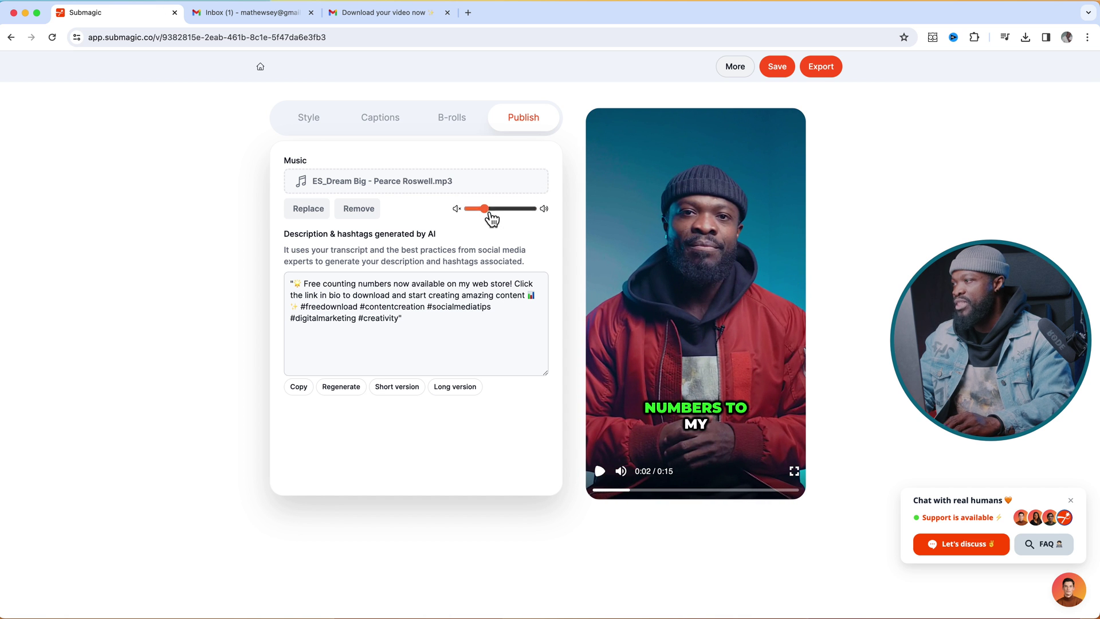
pyautogui.click(600, 471)
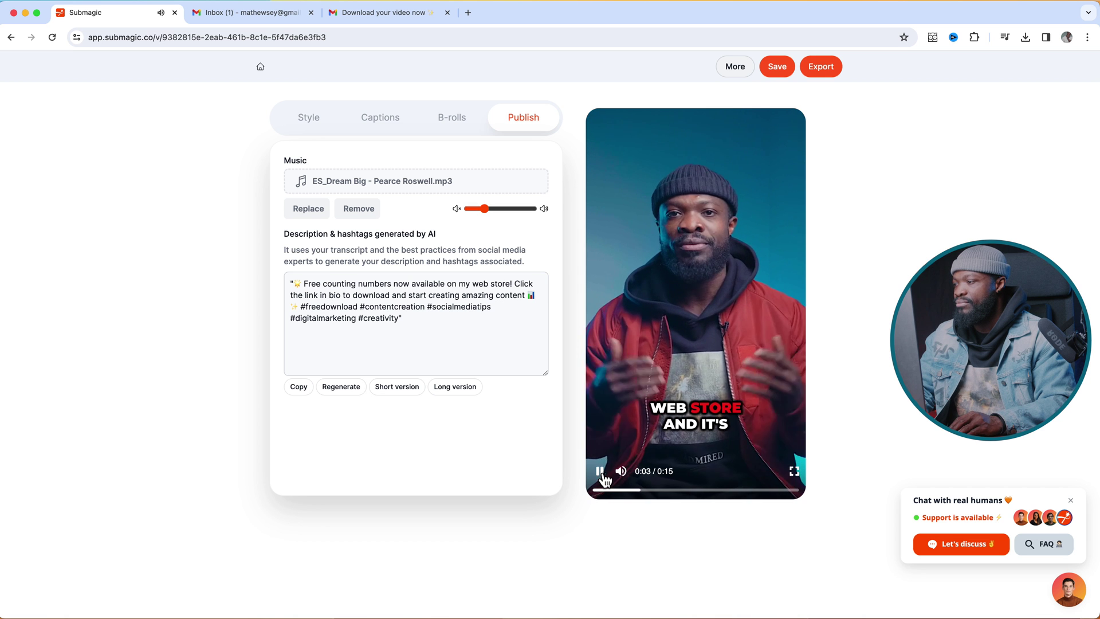
pyautogui.click(600, 472)
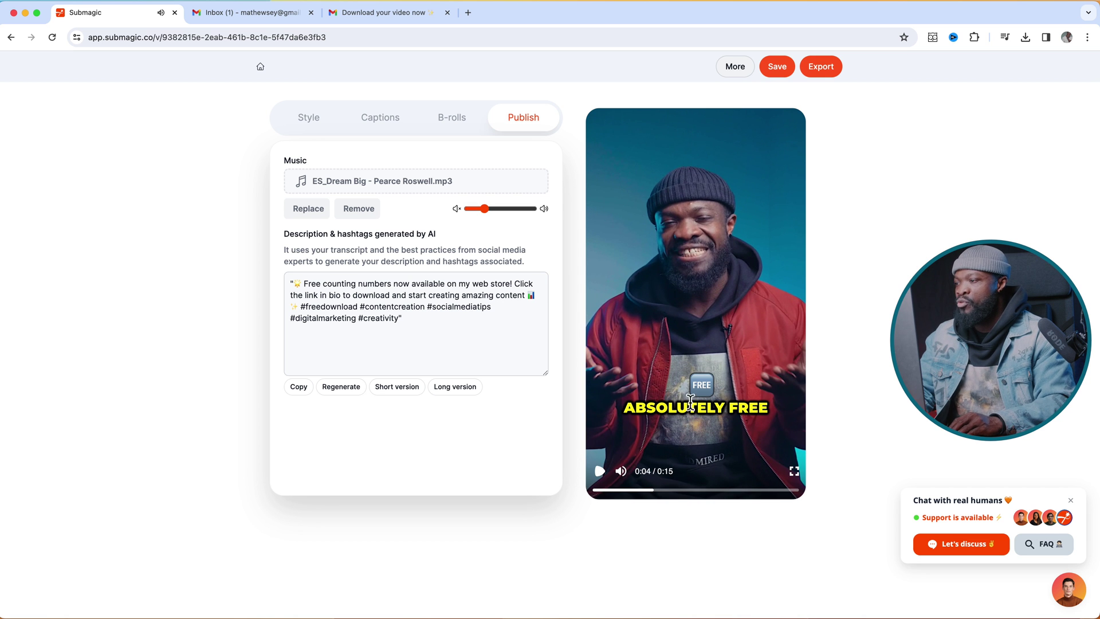